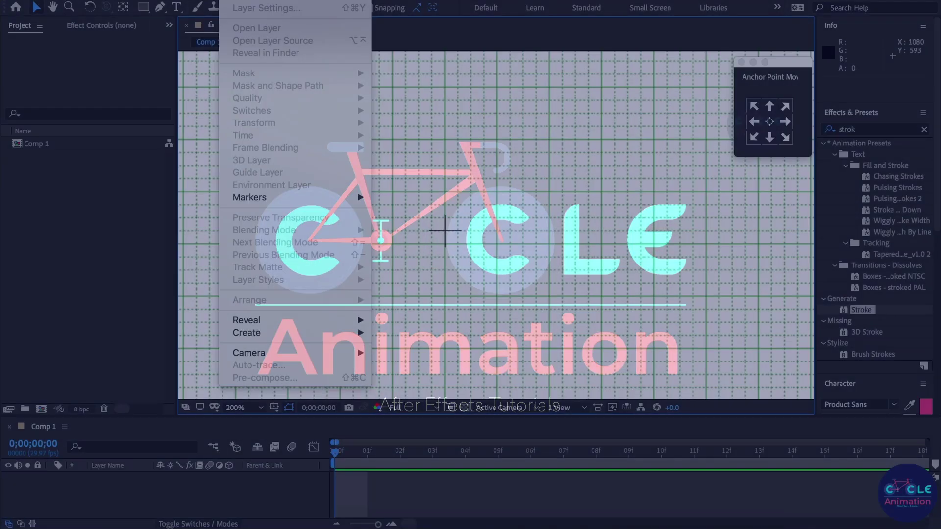
Add a 1920×1080 Medium Red Solid 1 layer filling Comp 1 and zoom the viewer in
mouse_move(294, 1)
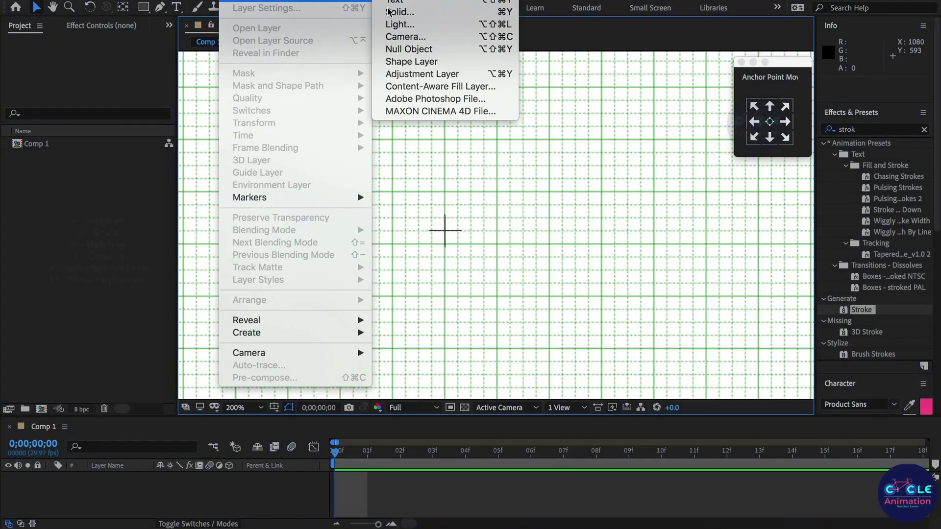
left_click(443, 12)
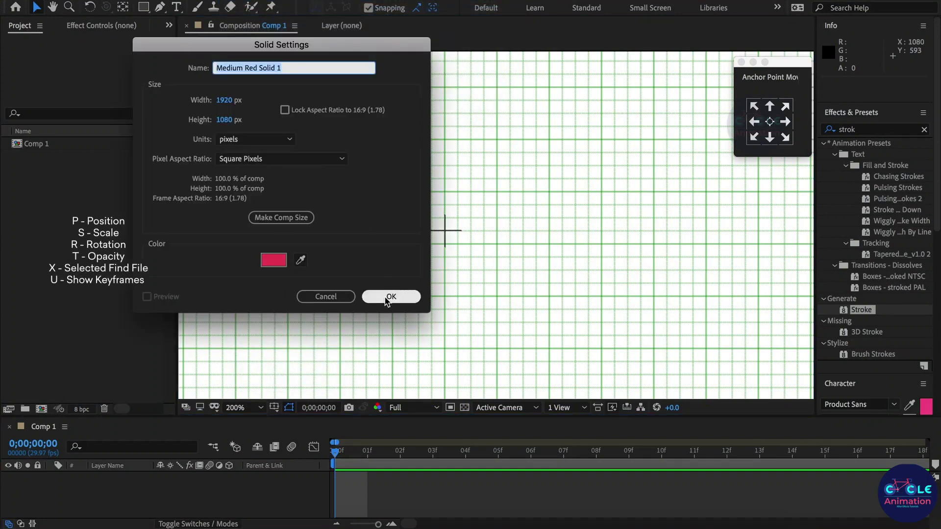
left_click(391, 296)
scroll(433, 260, "up", 2)
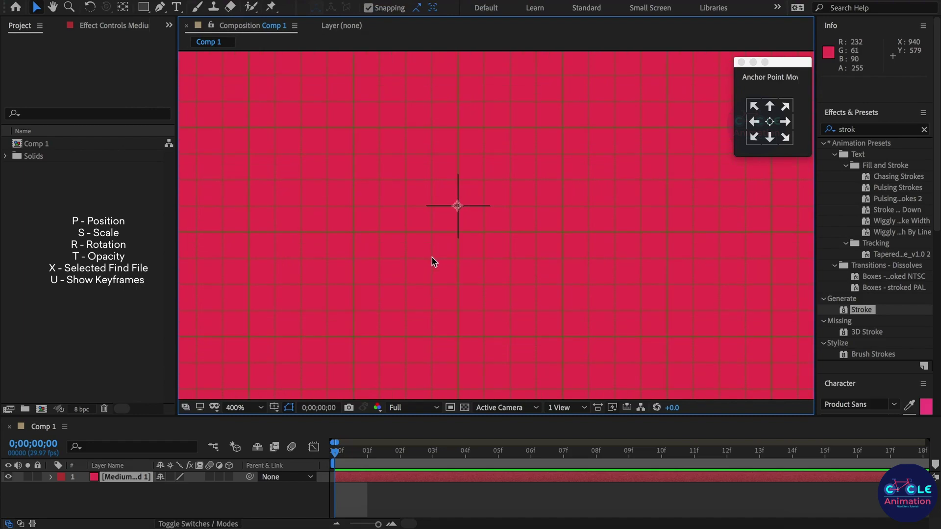
left_click(159, 7)
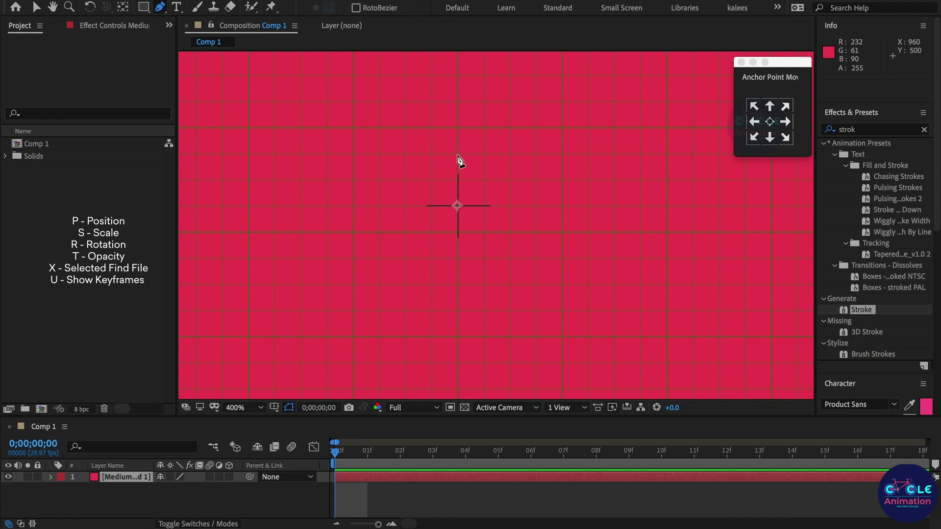
Draw a closed three-point mask (top, bottom, bottom-left) that trims the red solid to a right triangle
scroll(479, 193, "up", 1)
left_click_drag(485, 157, 474, 129)
key("g")
left_click(460, 112)
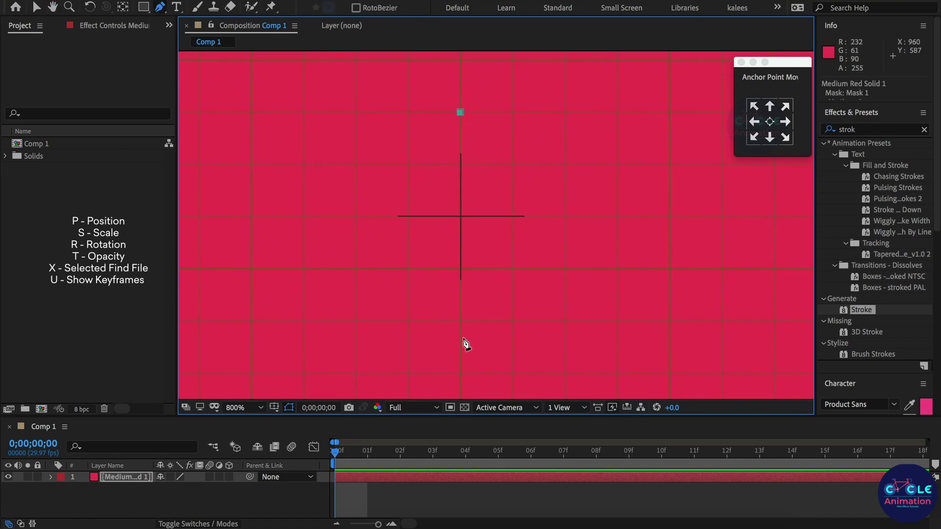
left_click_drag(485, 325, 484, 280)
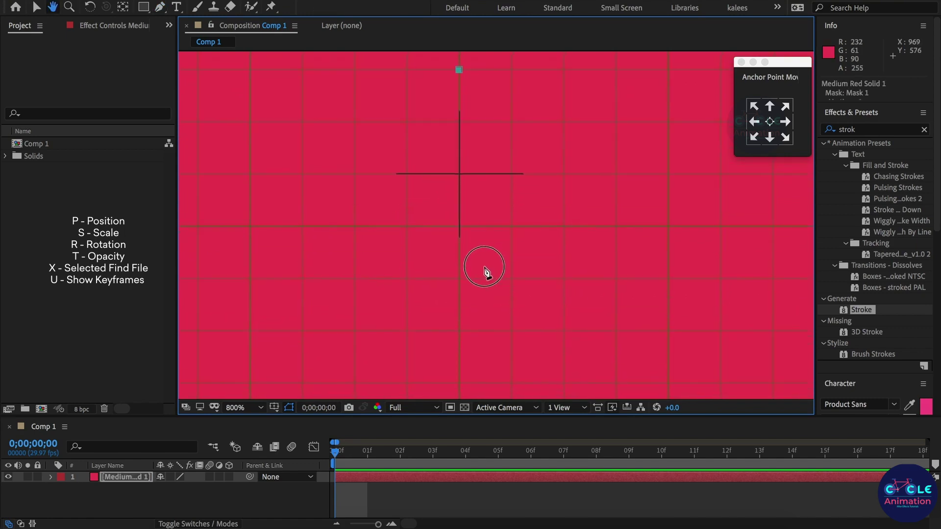
left_click(459, 329)
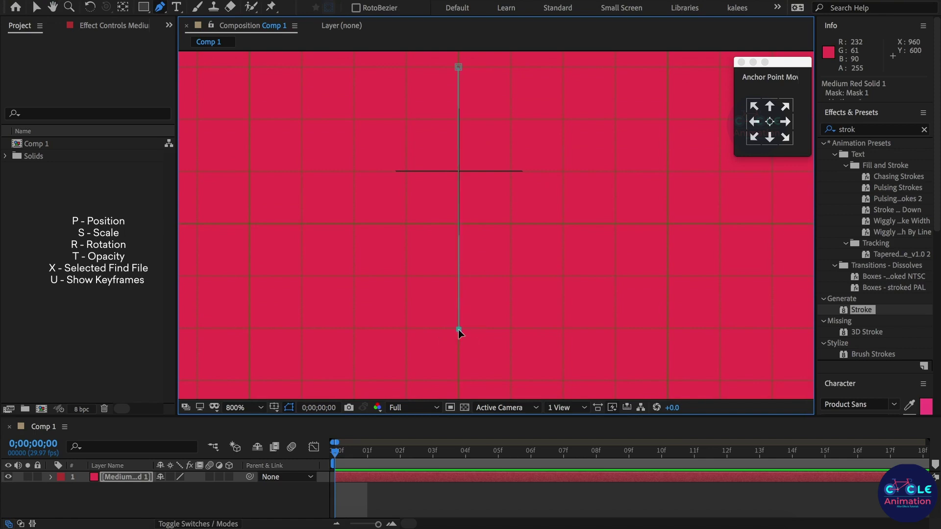
left_click(355, 329)
scroll(453, 223, "up", 2)
scroll(456, 164, "up", 1)
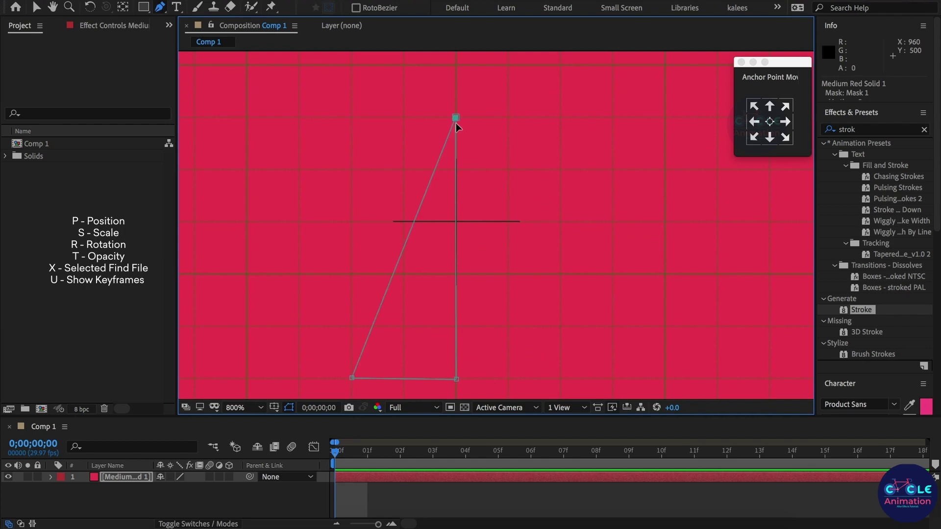
left_click(456, 117)
scroll(452, 179, "down", 1)
left_click(365, 496)
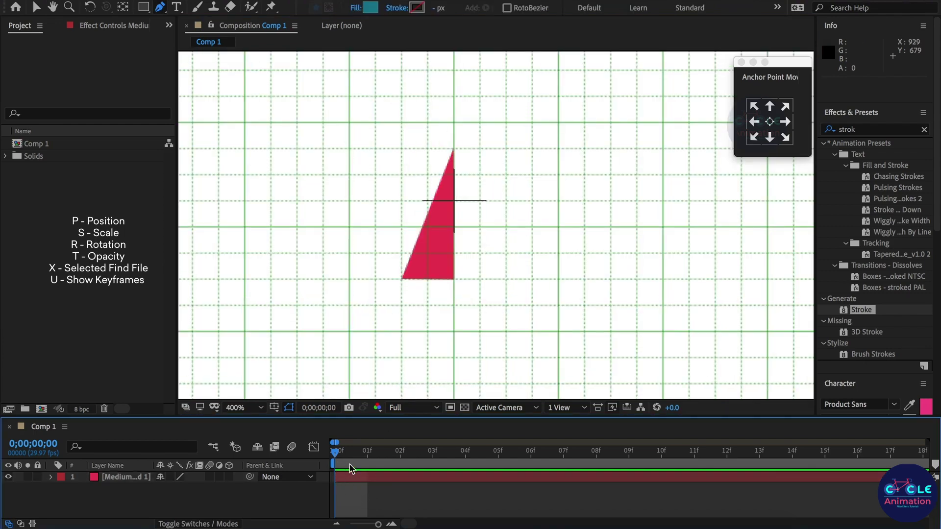
left_click(368, 479)
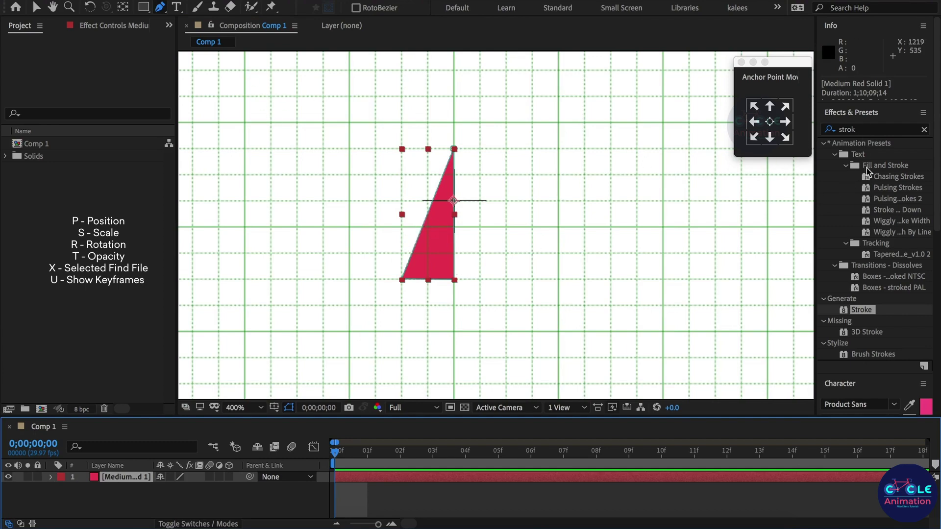
Apply a black Stroke effect to the red triangle's mask
left_click(821, 130)
left_click(829, 129)
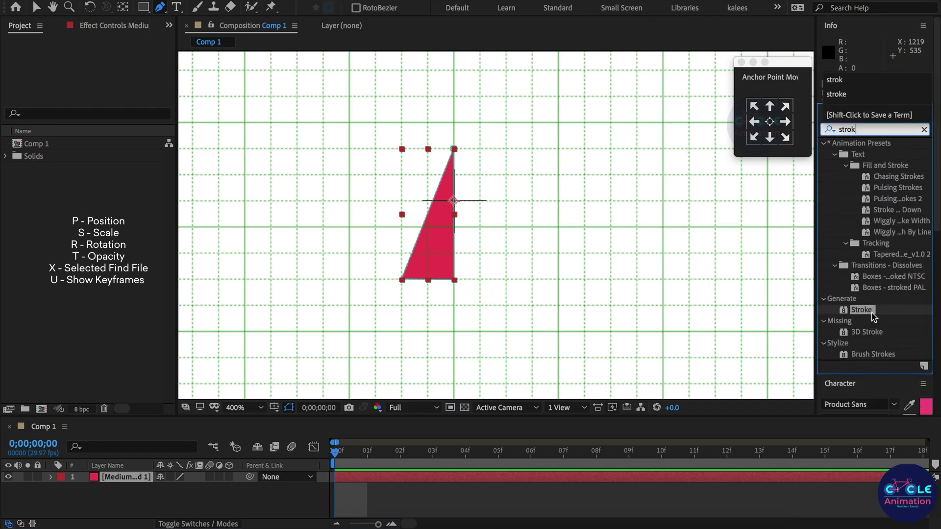
double_click(862, 309)
key("v")
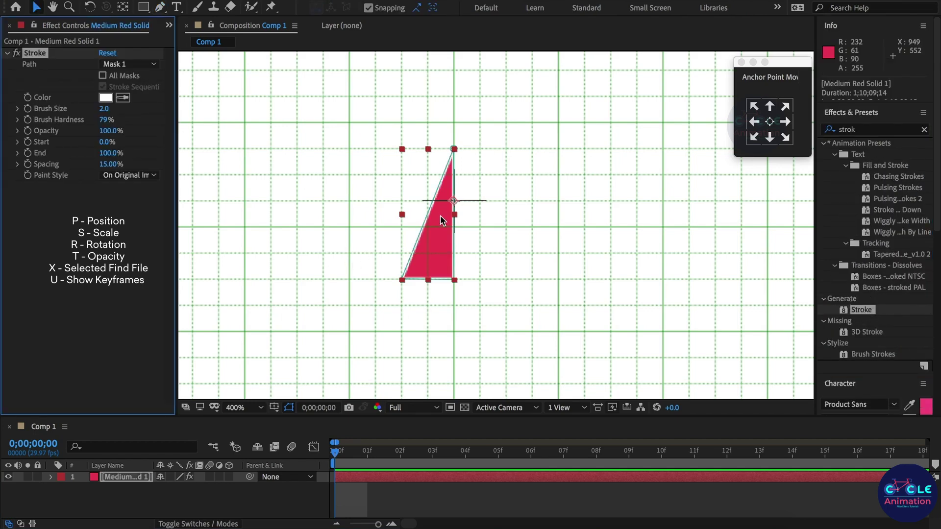
left_click(105, 97)
left_click(216, 431)
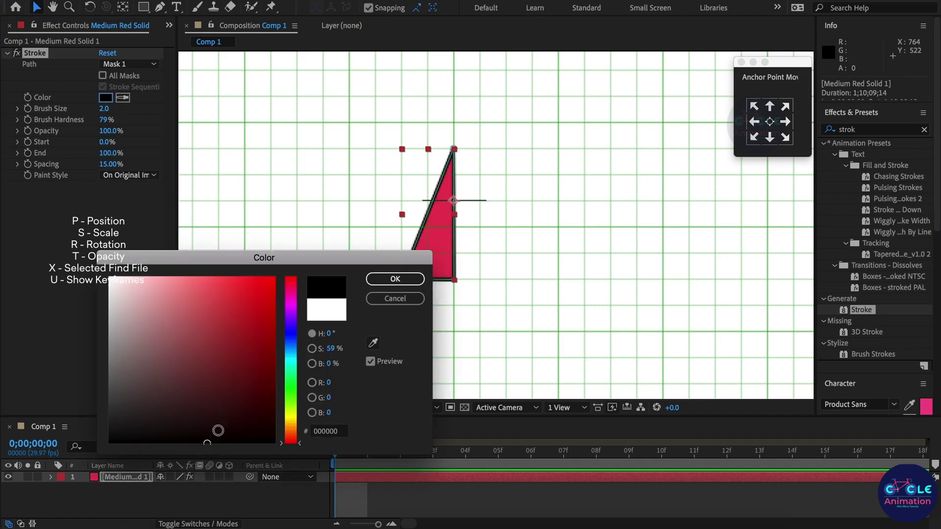
left_click(393, 277)
Move the triangle layer's anchor point to its top-right corner
scroll(443, 228, "up", 1)
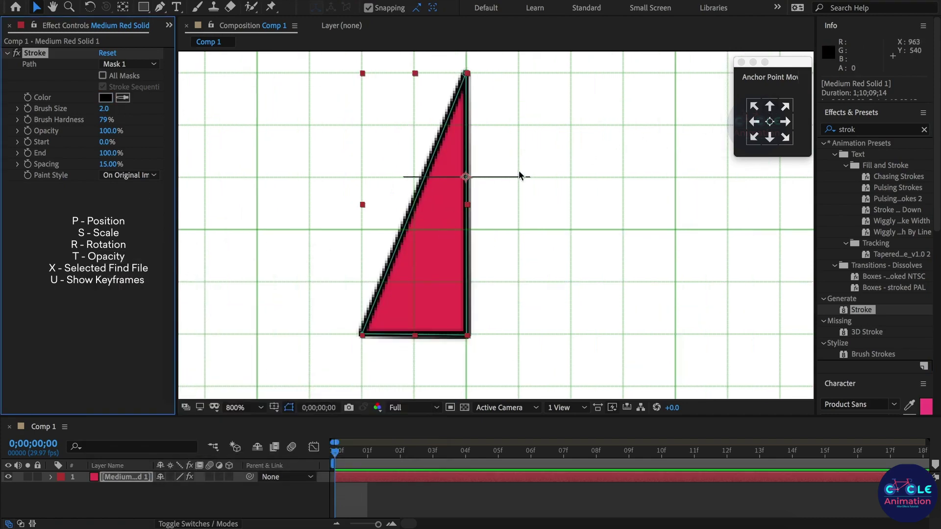
left_click(770, 111)
left_click(786, 107)
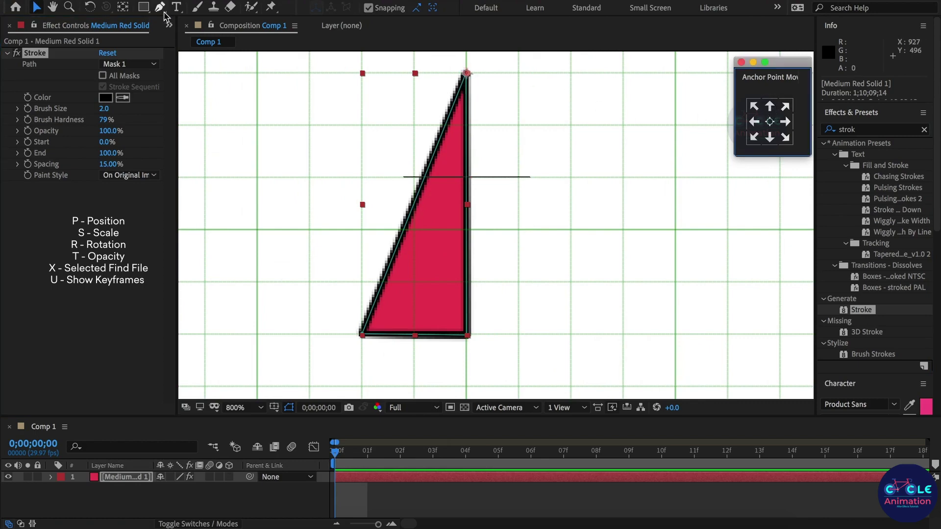
Duplicate the triangle layer and set the copy's Scale to -100, 100% to mirror it
left_click(481, 244)
left_click(445, 296)
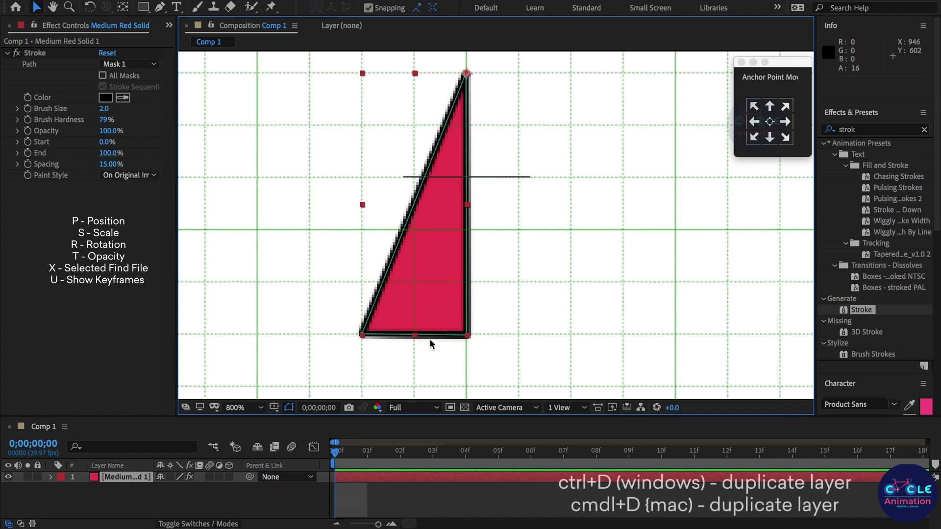
left_click(117, 496)
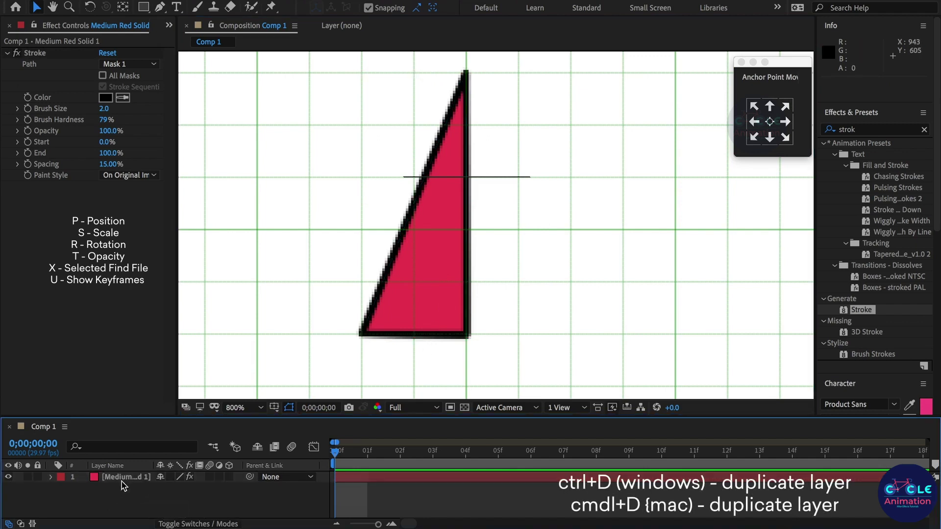
left_click(126, 477)
key("ctrl+d")
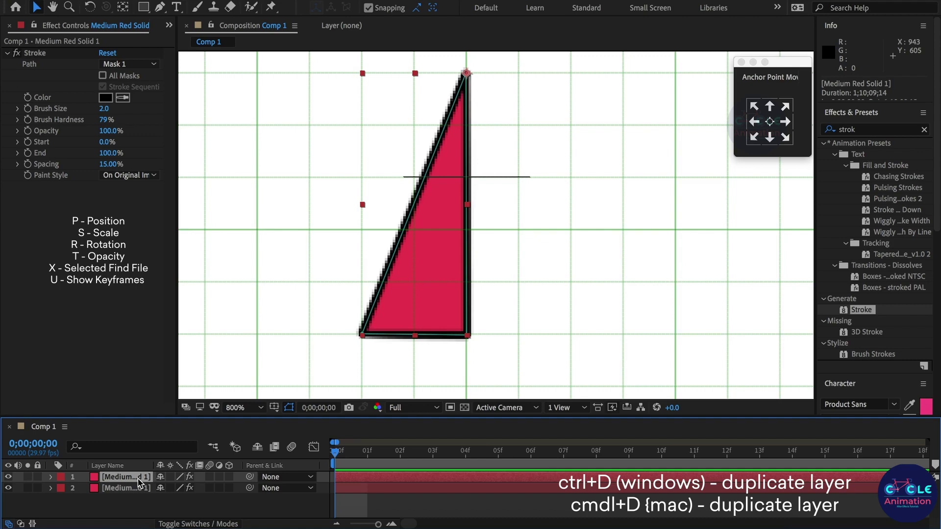
key("s")
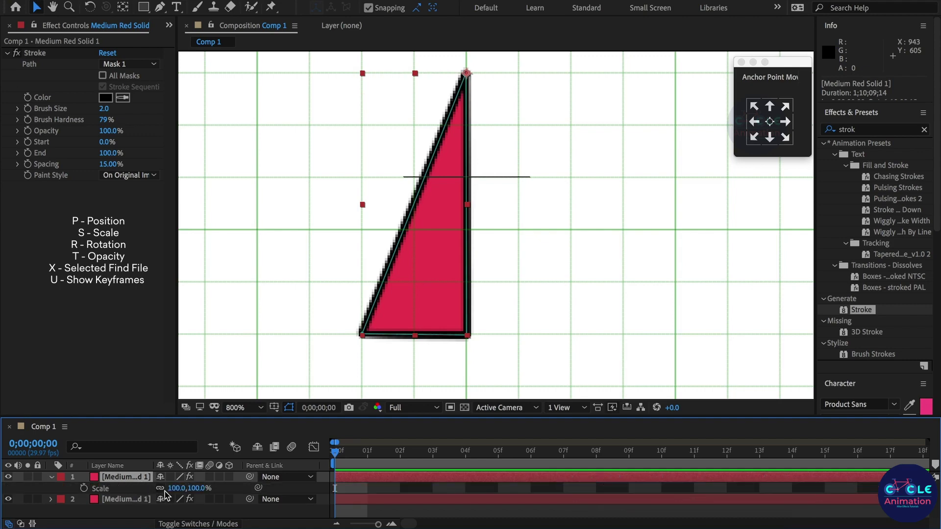
left_click(178, 488)
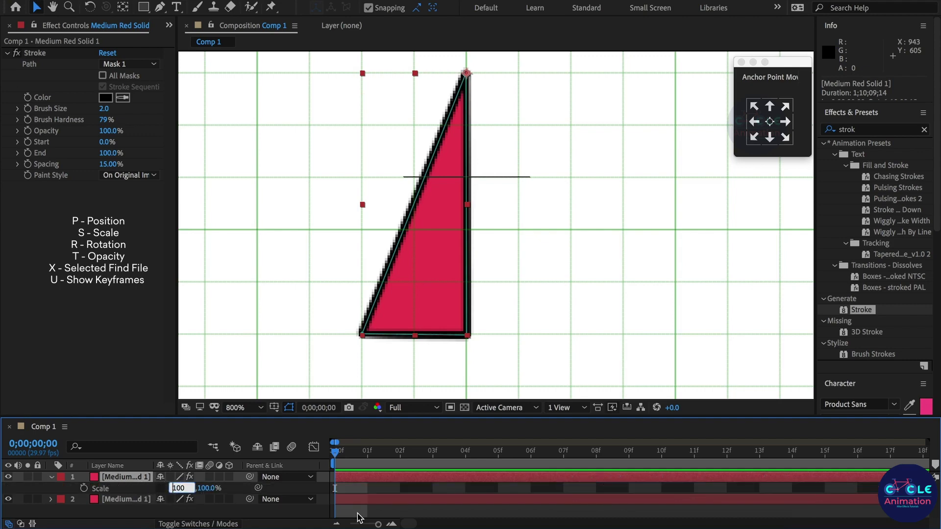
type("-100")
key("Return")
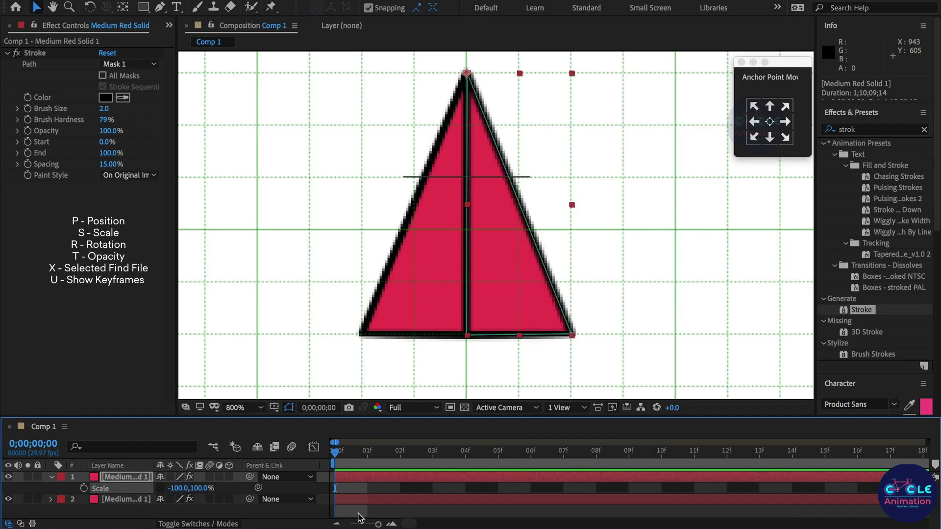
left_click(51, 477)
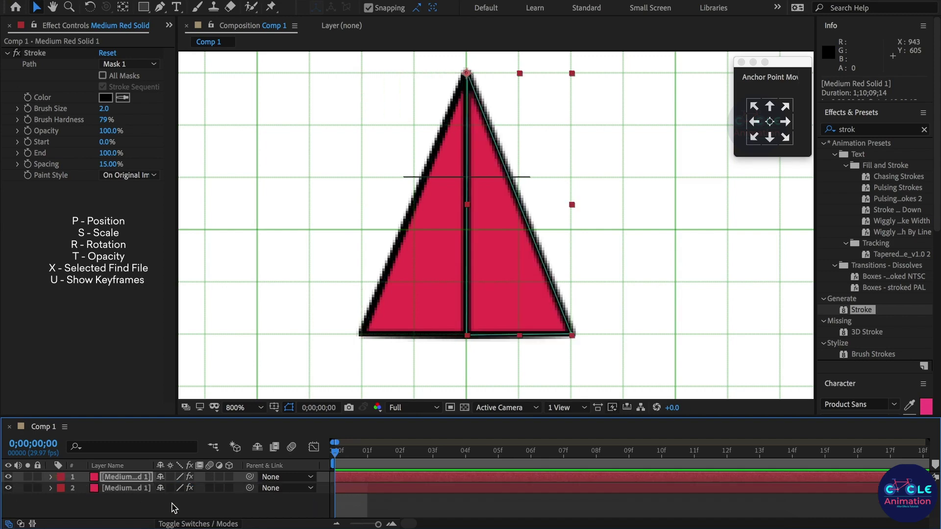
Enable 3D on both triangle layers
left_click_drag(228, 477, 229, 488)
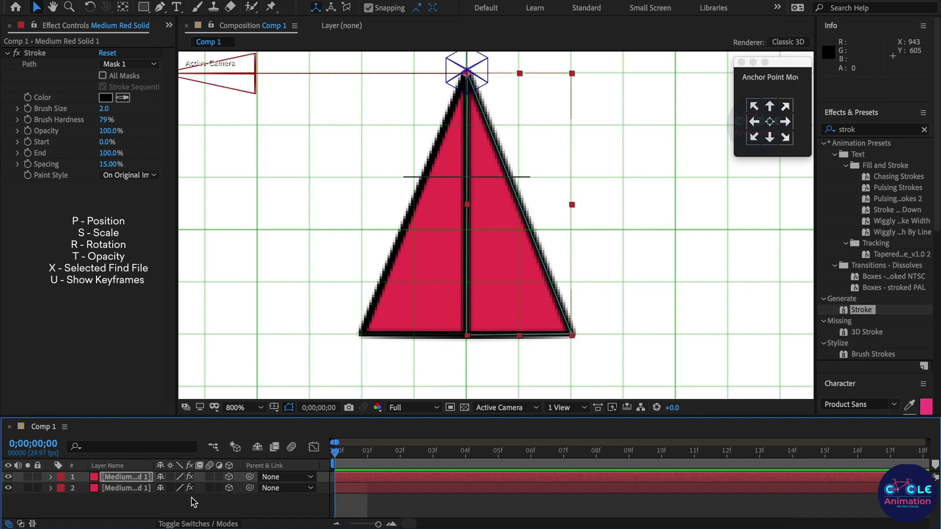
left_click(170, 488)
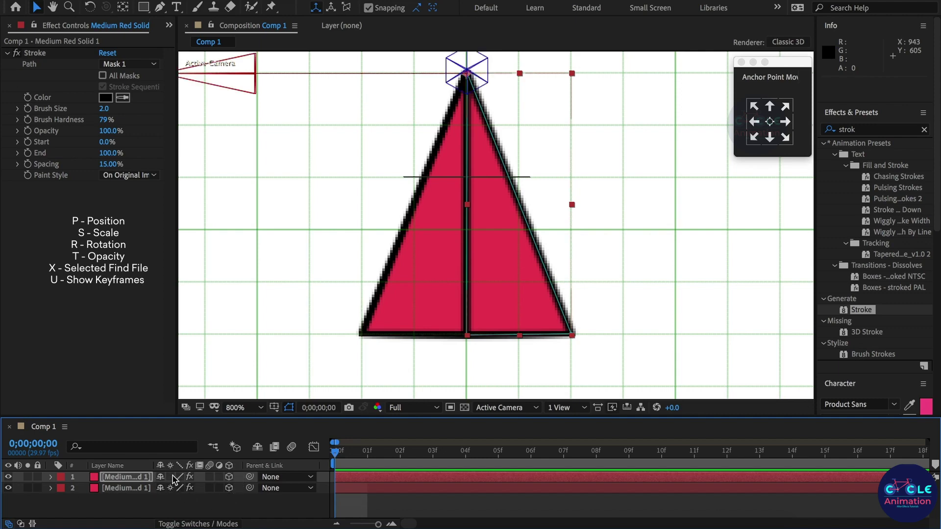
left_click(139, 504)
left_click(136, 477)
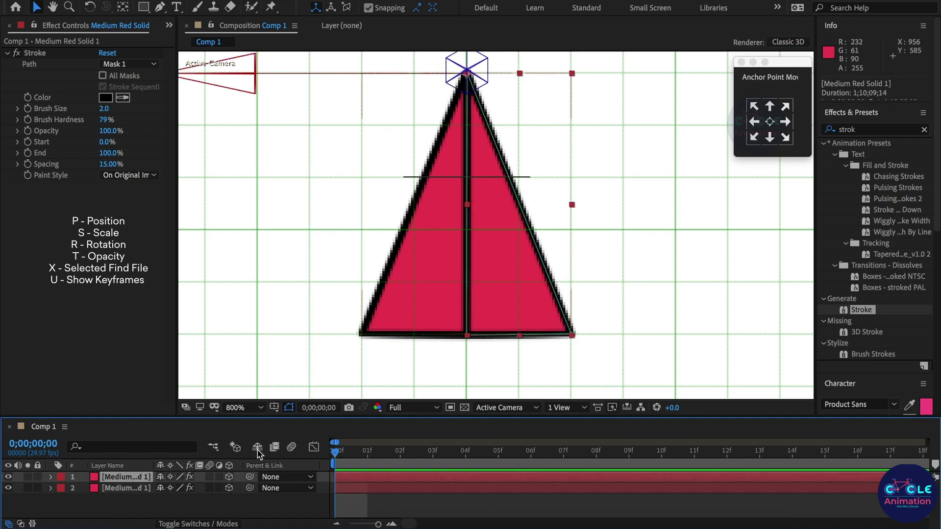
left_click(138, 489)
Set the right triangle's Z Orientation to -10° (350°) so it leans outward
key("r")
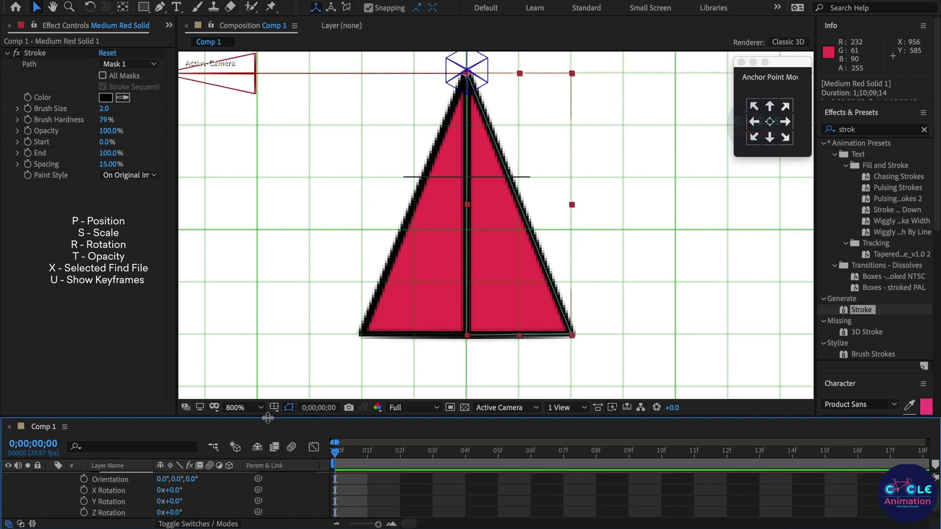
left_click_drag(268, 418, 268, 393)
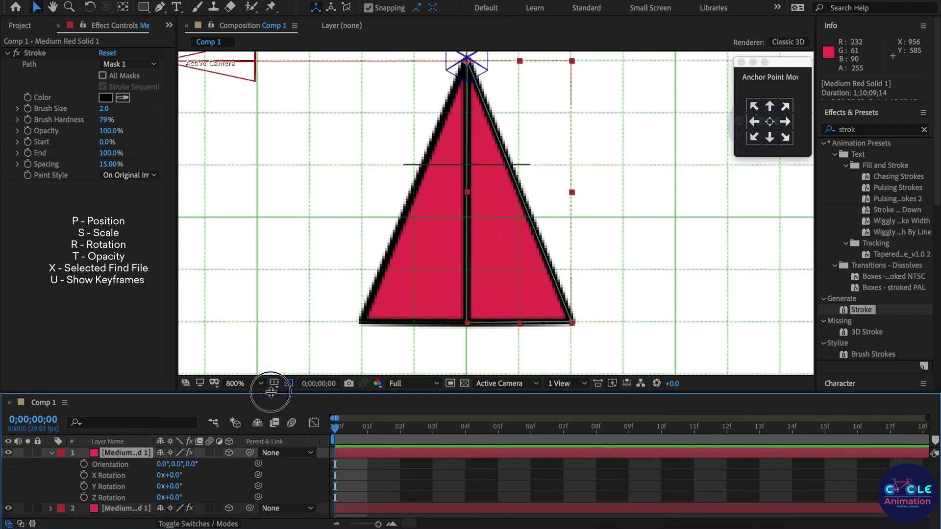
left_click(195, 465)
type("0")
key("Return")
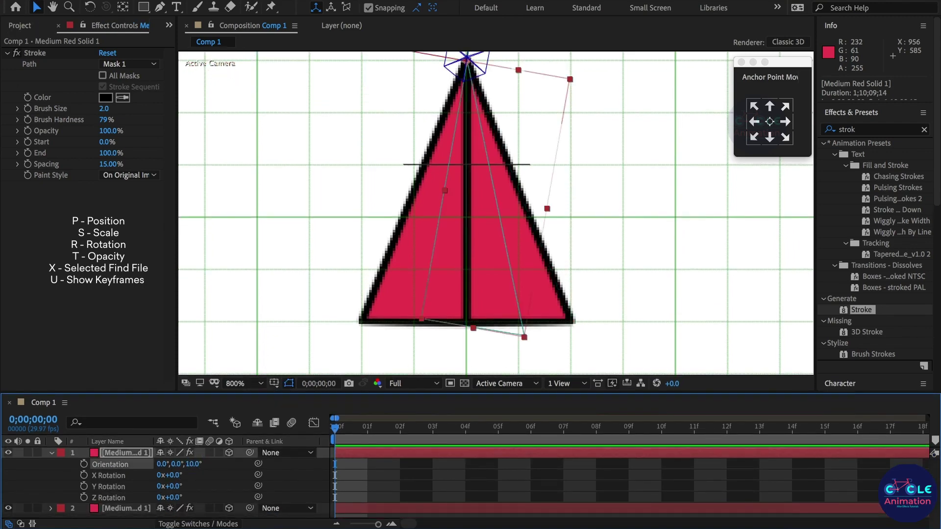
left_click(196, 465)
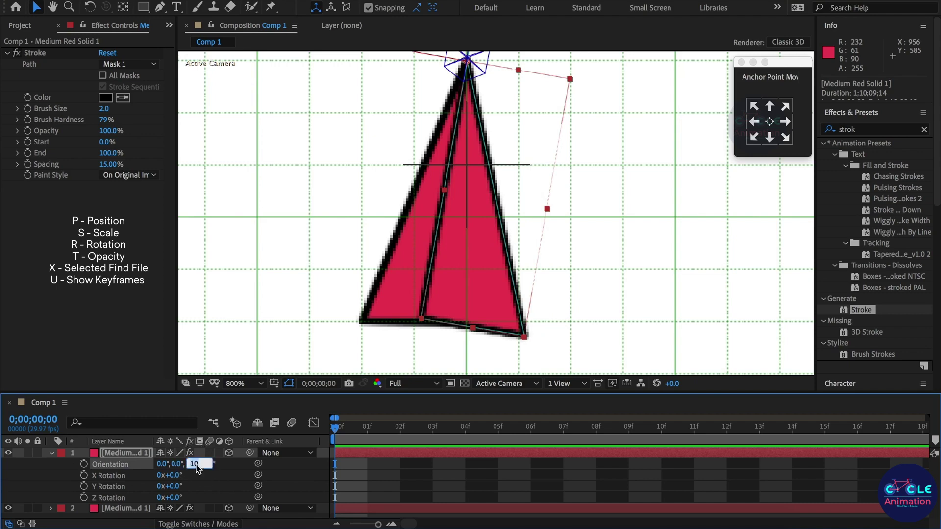
left_click(192, 465)
type("350.0°")
key("Return")
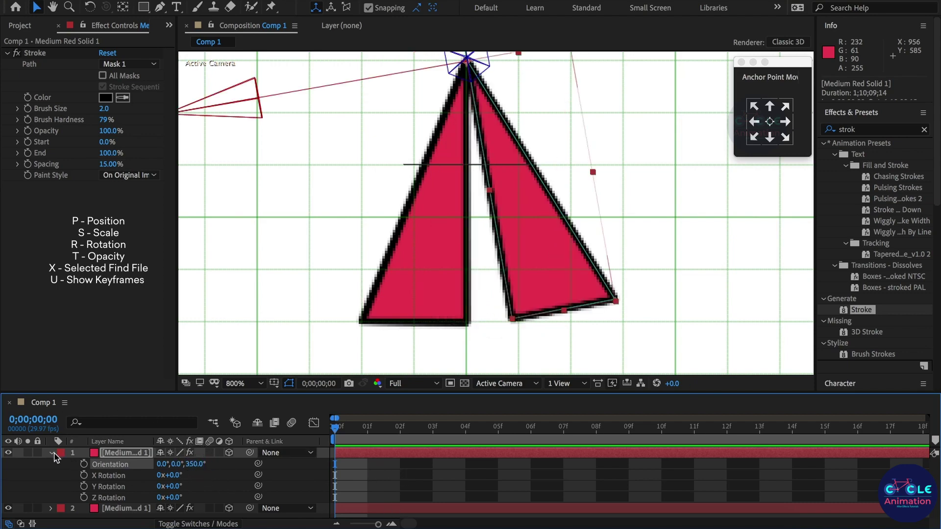
left_click(51, 453)
Set the left triangle's Z Orientation to 10° so it leans the other way
left_click(138, 466)
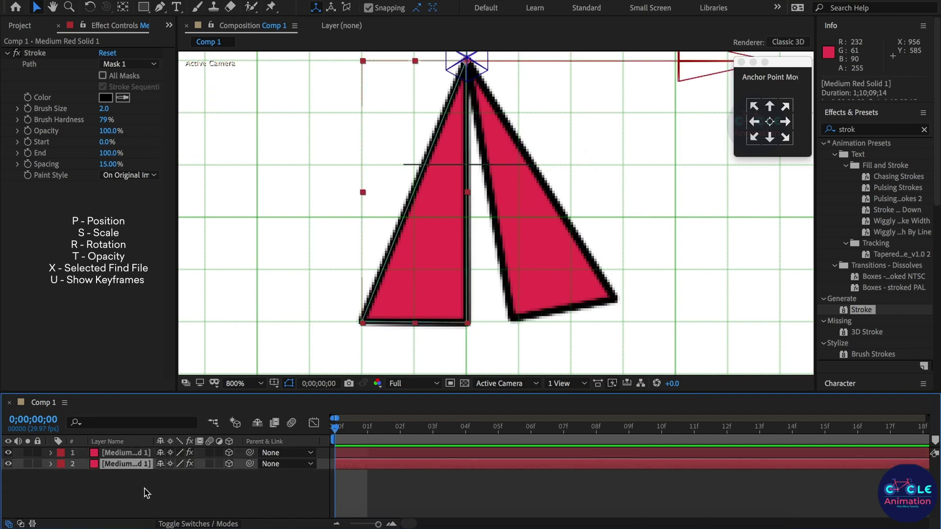
key("r")
left_click(190, 476)
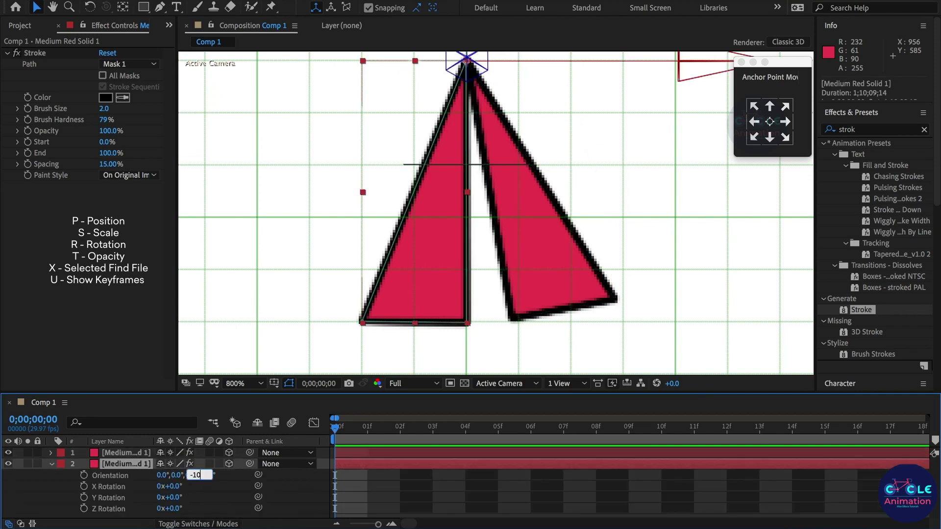
key("Return")
left_click(195, 475)
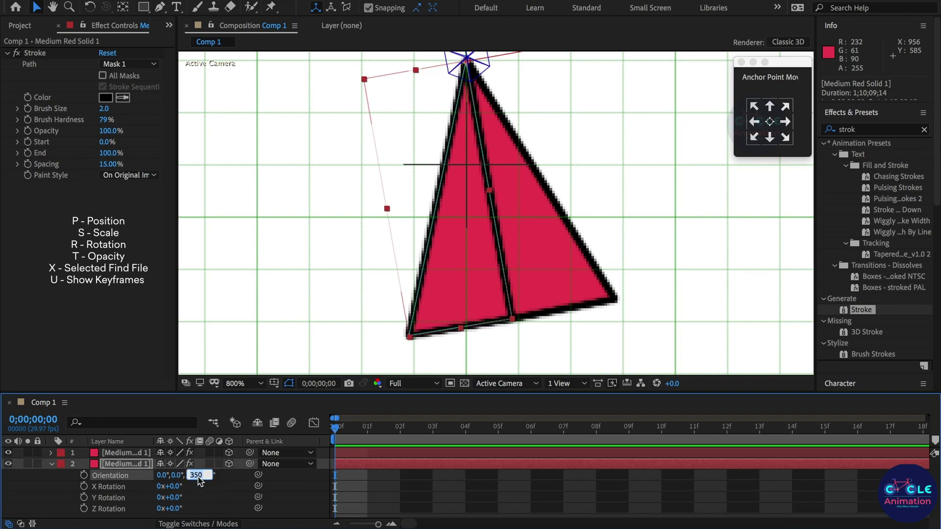
key("Return")
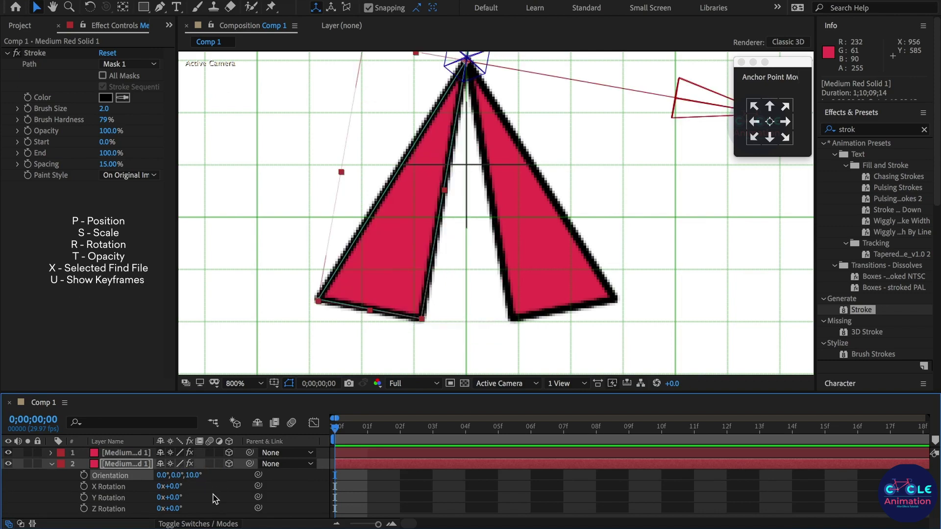
key("F2")
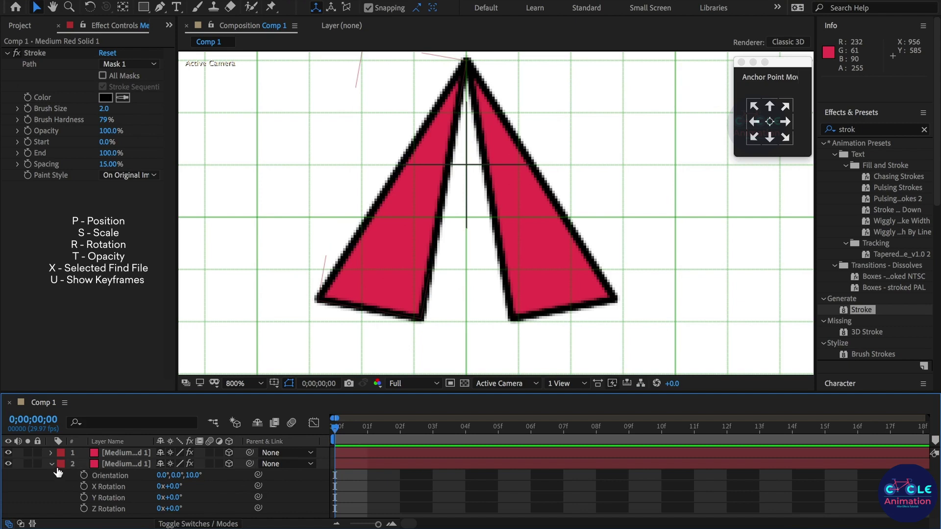
left_click(52, 464)
Duplicate the right triangle's layer
left_click(124, 456)
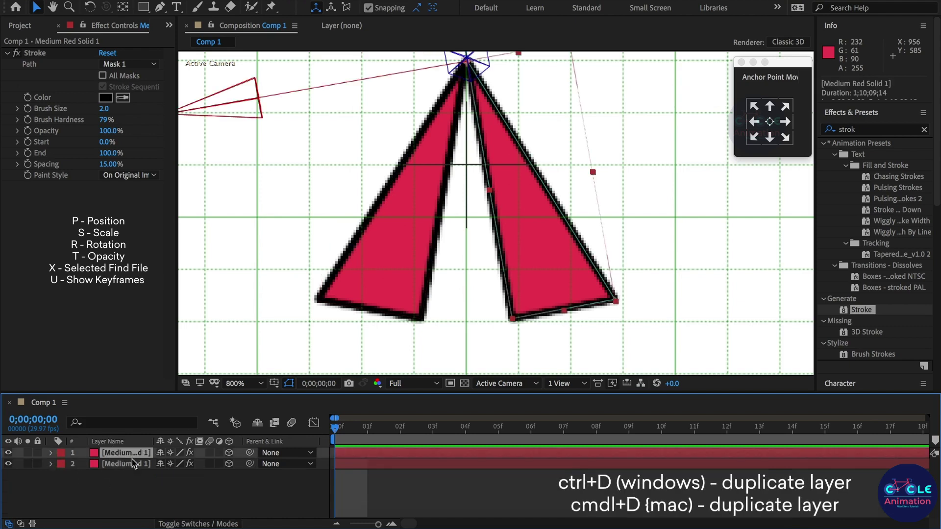
scroll(515, 323, "up", 2)
scroll(514, 323, "up", 2)
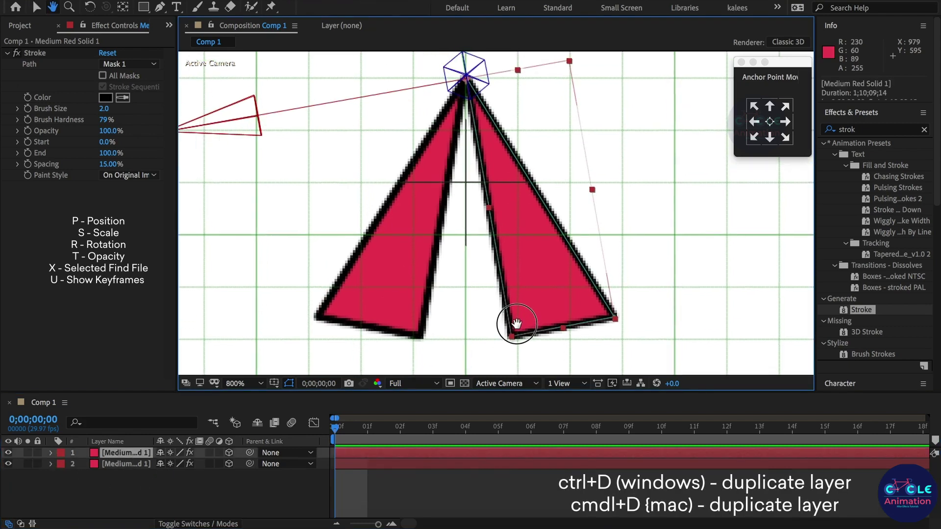
key("ctrl+d")
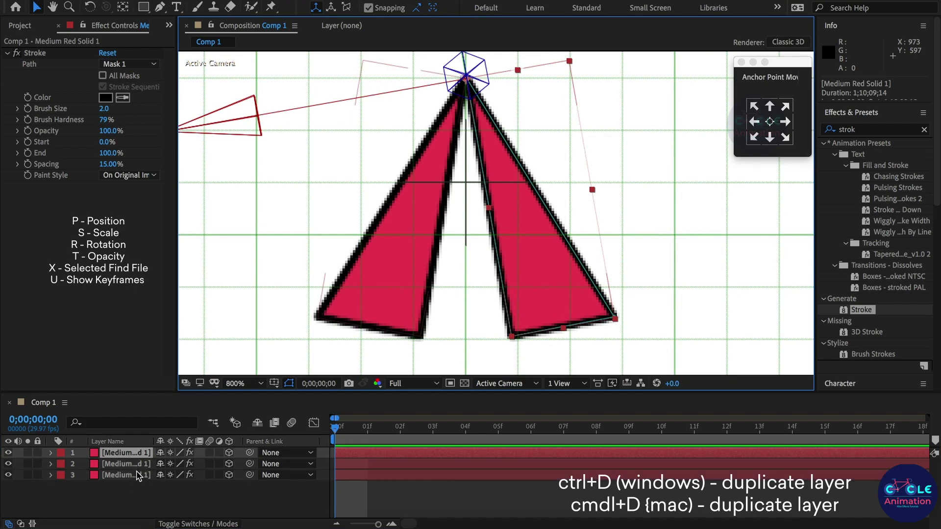
left_click(138, 457)
Swing the copy around Y, settling on a Y Rotation of 116.5°
key("r")
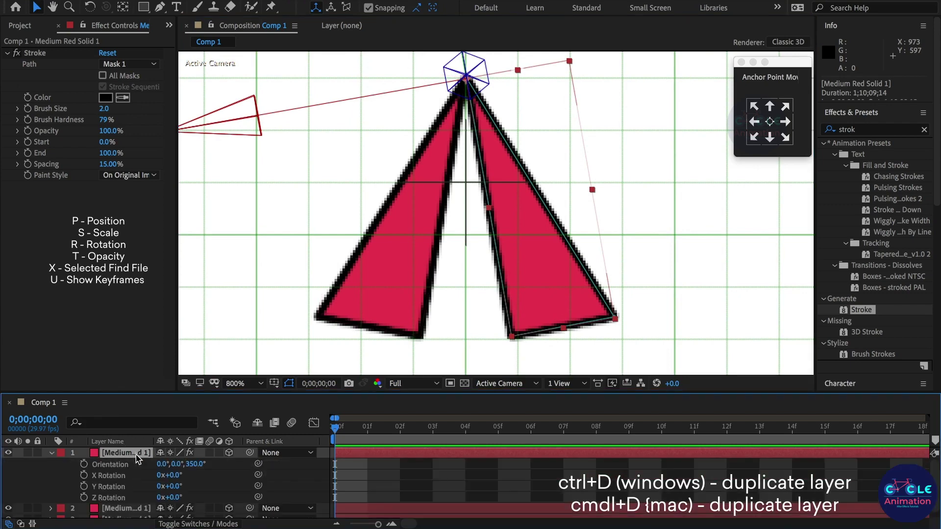
left_click_drag(175, 488, 230, 469)
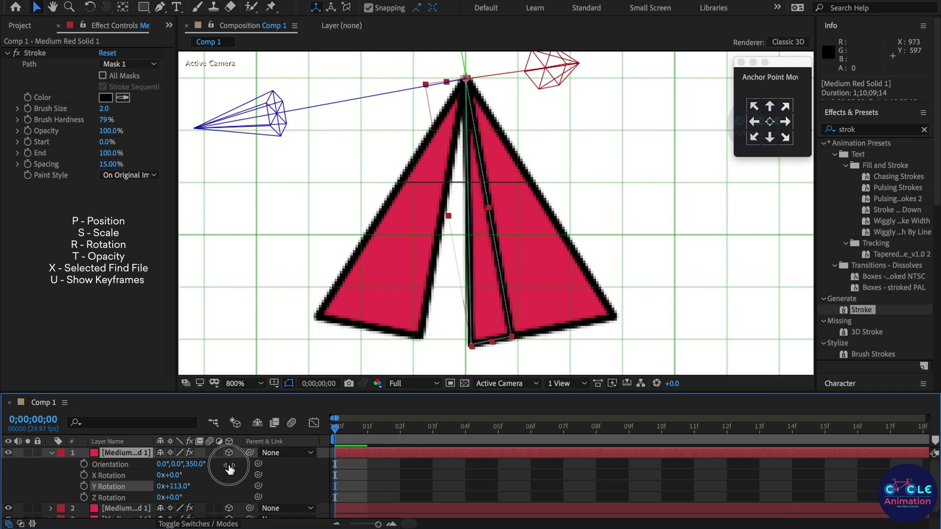
left_click_drag(230, 469, 231, 469)
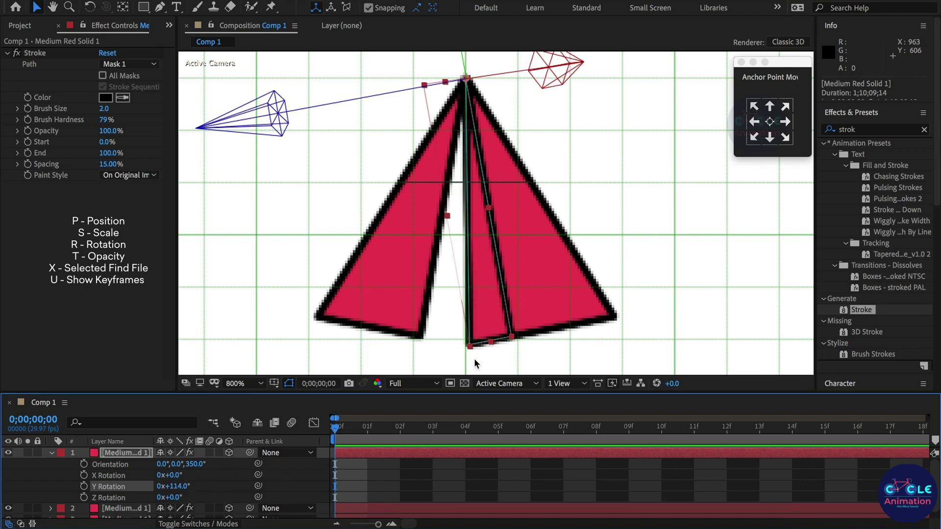
scroll(472, 347, "up", 1)
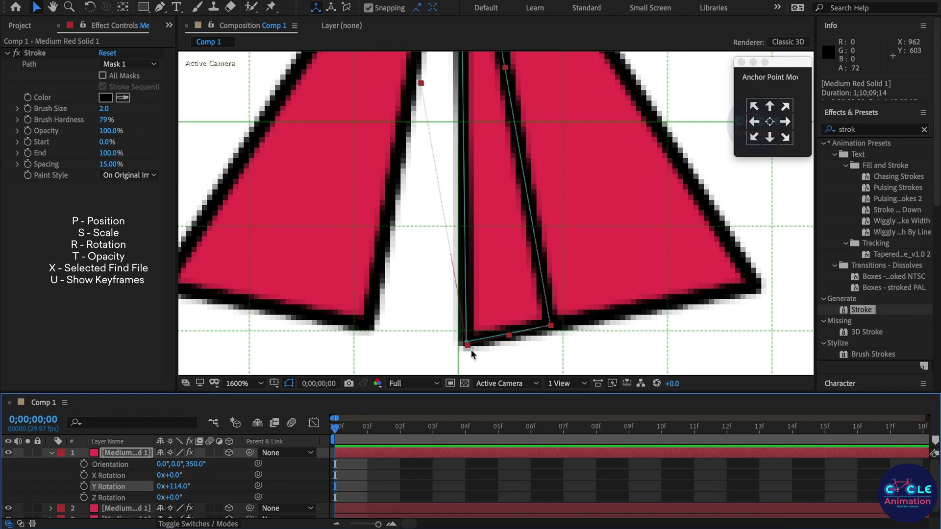
scroll(472, 347, "down", 1)
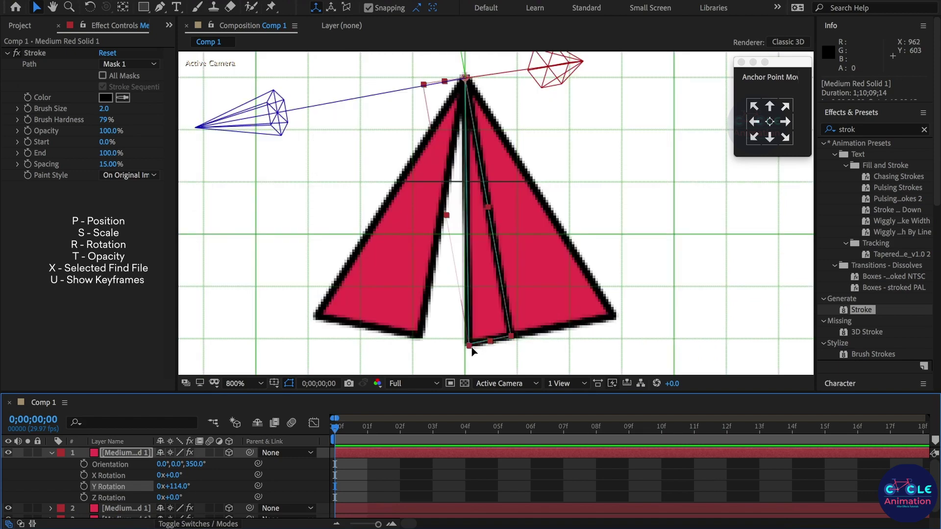
scroll(469, 351, "up", 1)
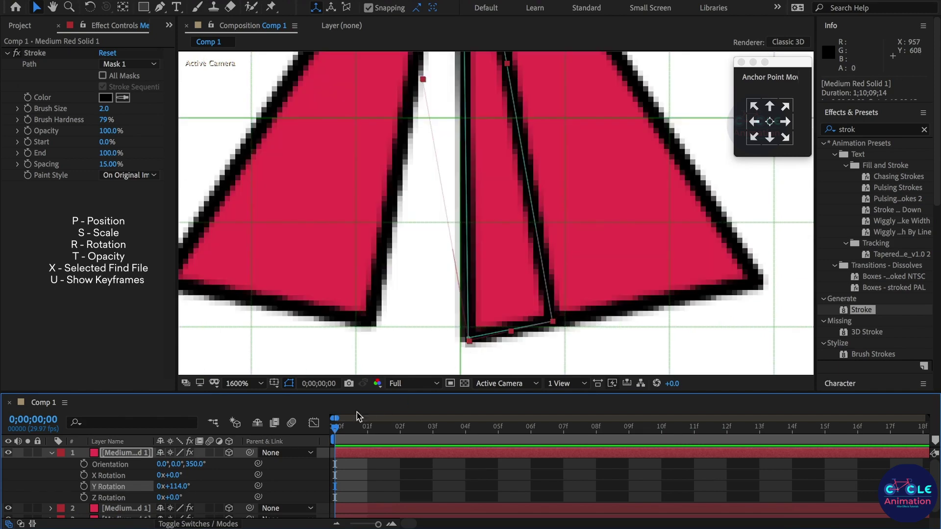
left_click(175, 486)
key("Return")
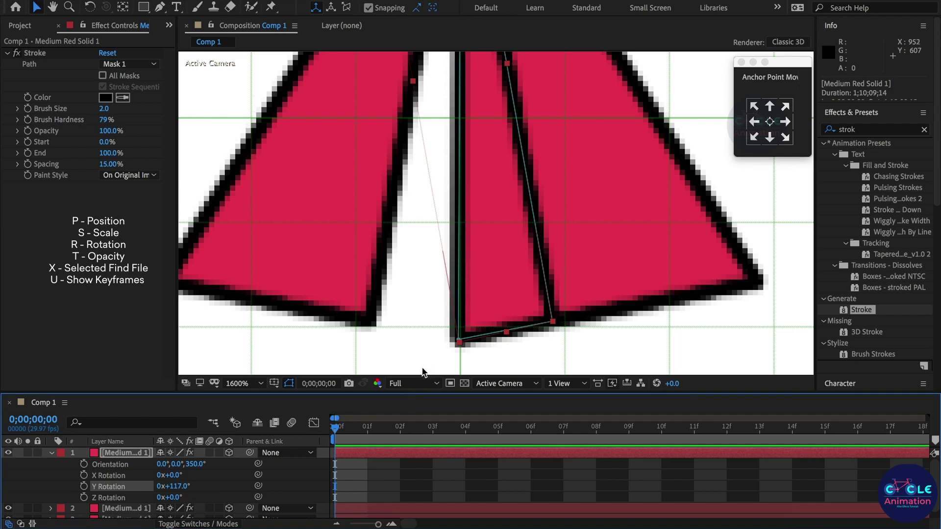
left_click(177, 486)
key("Return")
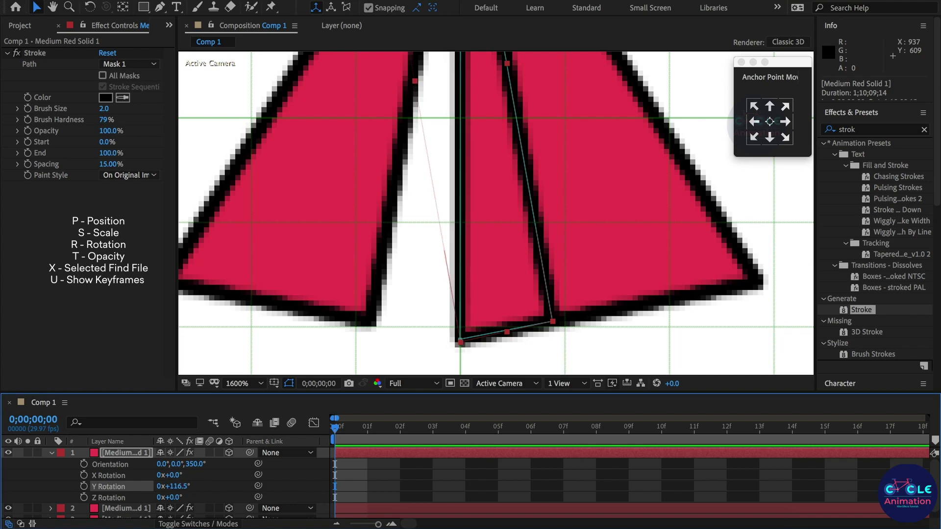
Deselect the copy to inspect the new face's edges
scroll(460, 326, "down", 1)
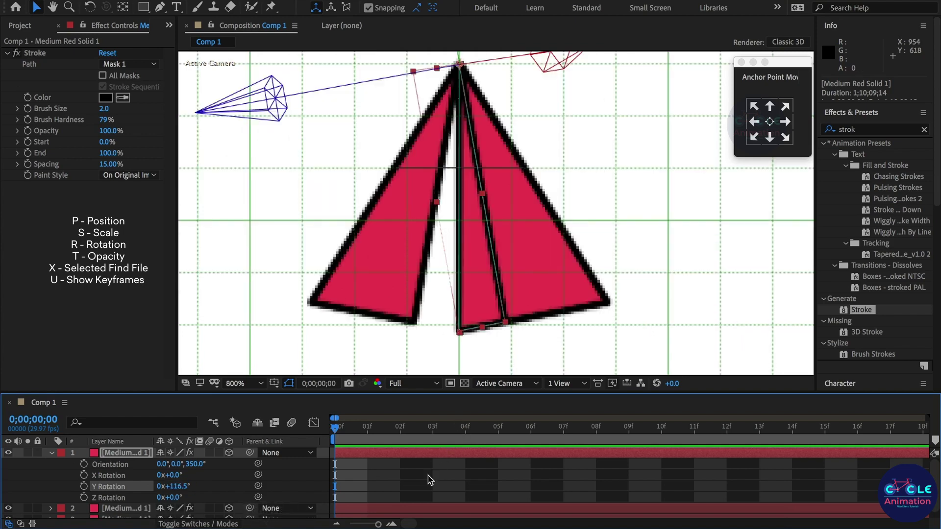
left_click(427, 479)
left_click(140, 455)
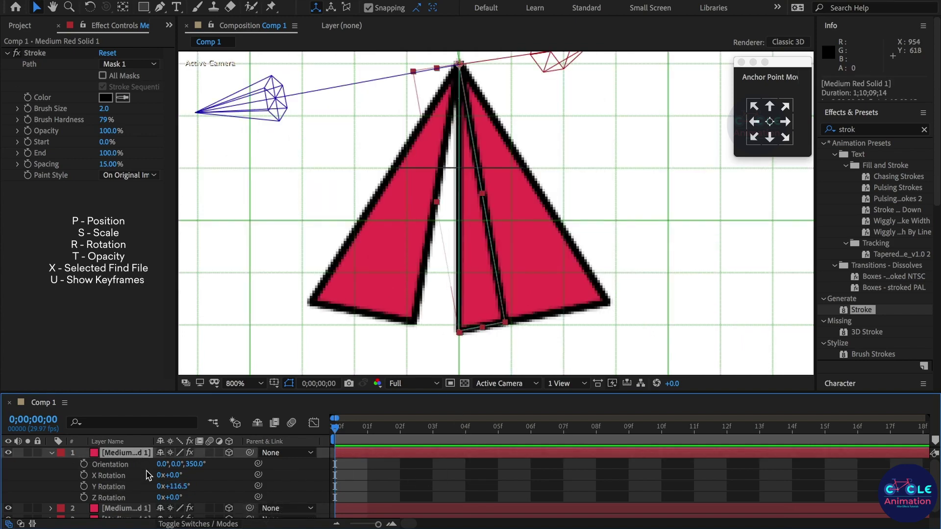
left_click(81, 460)
left_click(51, 454)
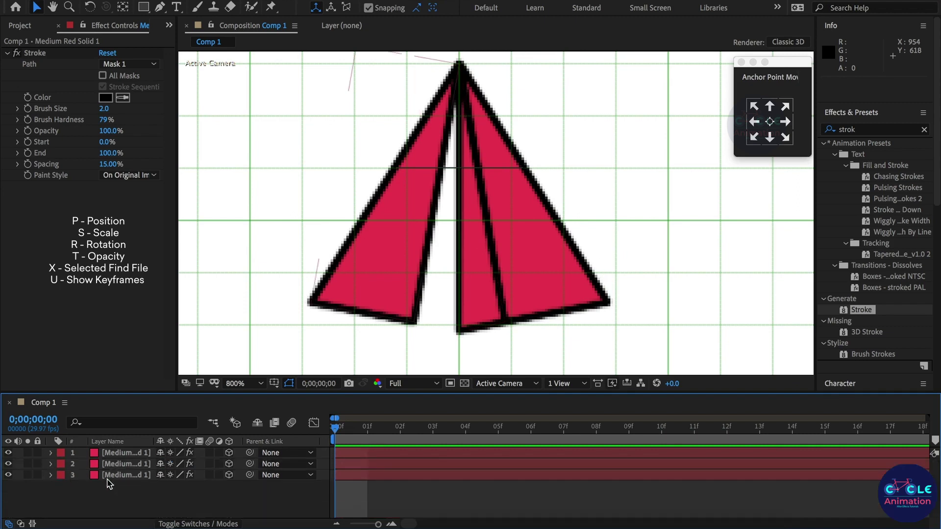
Swing the left triangle's layer the opposite way around Y
left_click(129, 465)
left_click(130, 479)
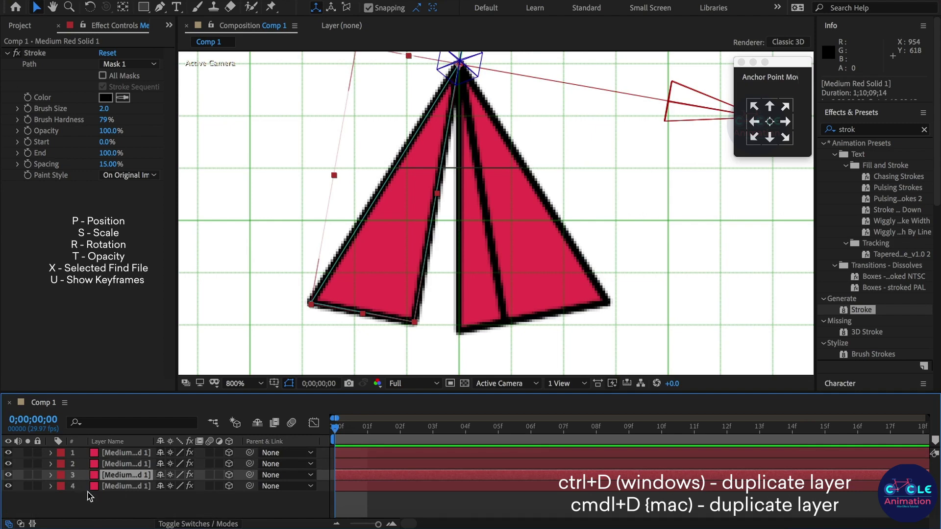
key("r")
scroll(184, 496, "down", 1)
left_click_drag(175, 498, 103, 507)
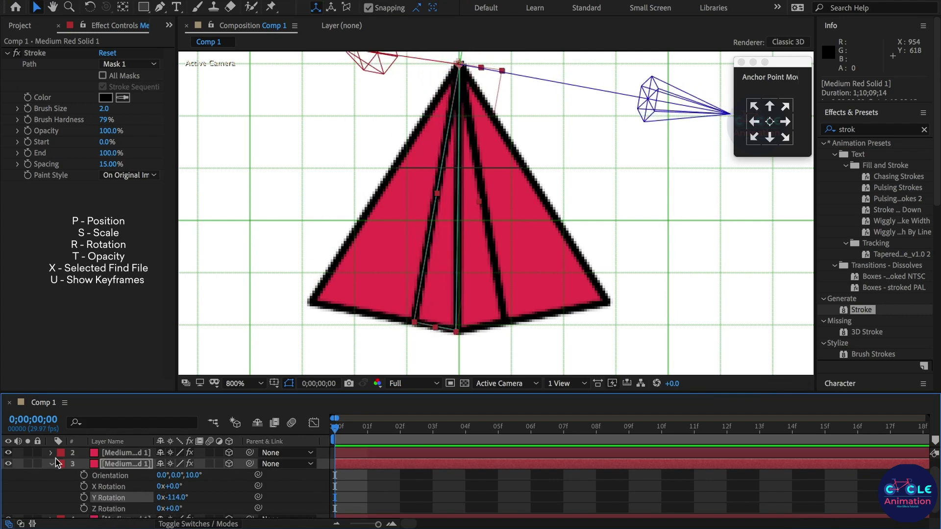
Set the third triangle's Y Rotation to exactly -116.5°
left_click(118, 453)
scroll(129, 485, "down", 1)
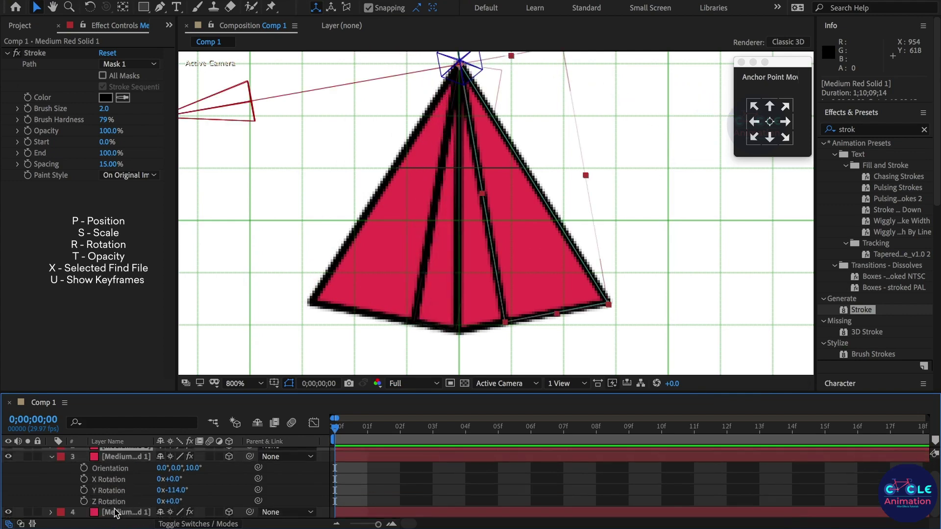
left_click(104, 512)
scroll(100, 497, "up", 2)
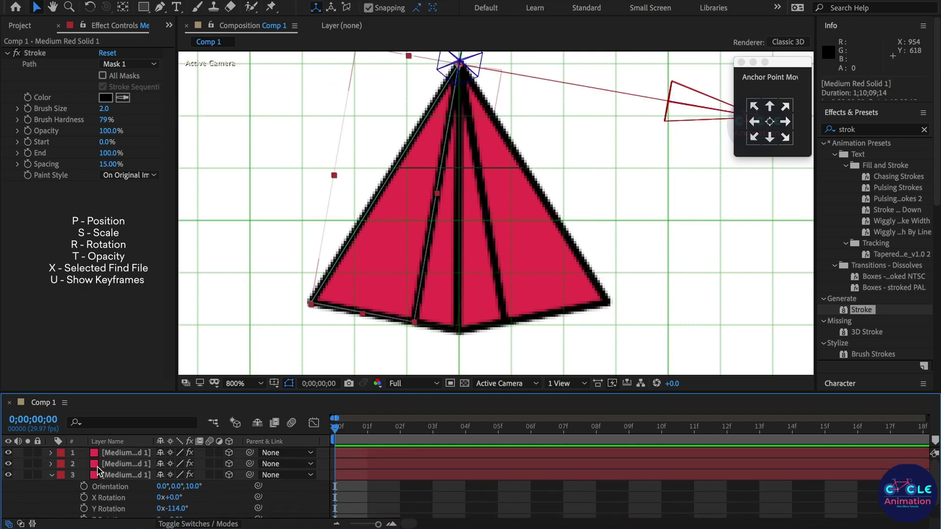
left_click(118, 453)
left_click(51, 453)
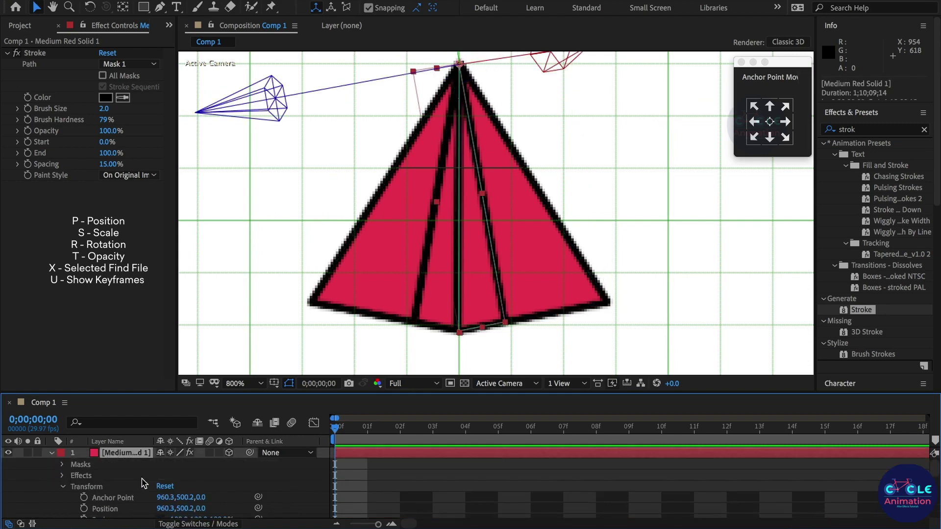
scroll(128, 488, "down", 4)
scroll(172, 490, "up", 1)
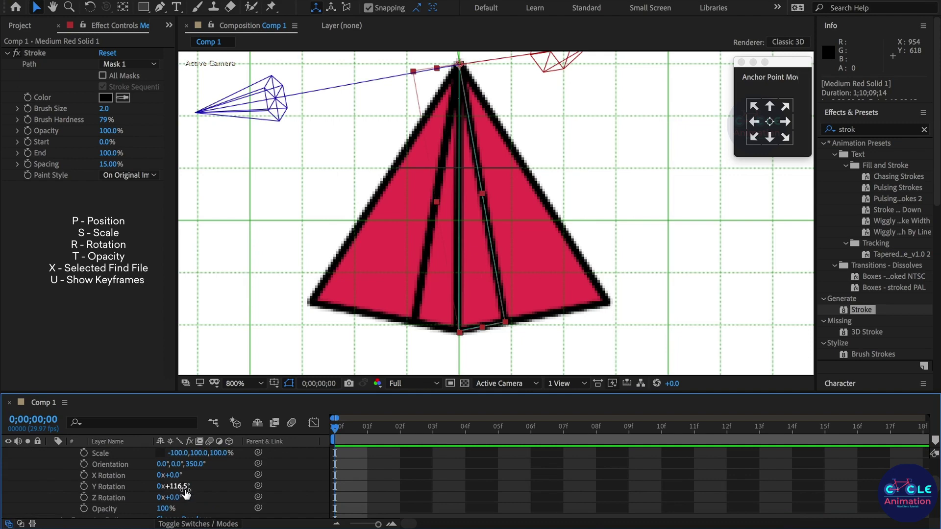
scroll(187, 494, "down", 5)
scroll(185, 499, "down", 3)
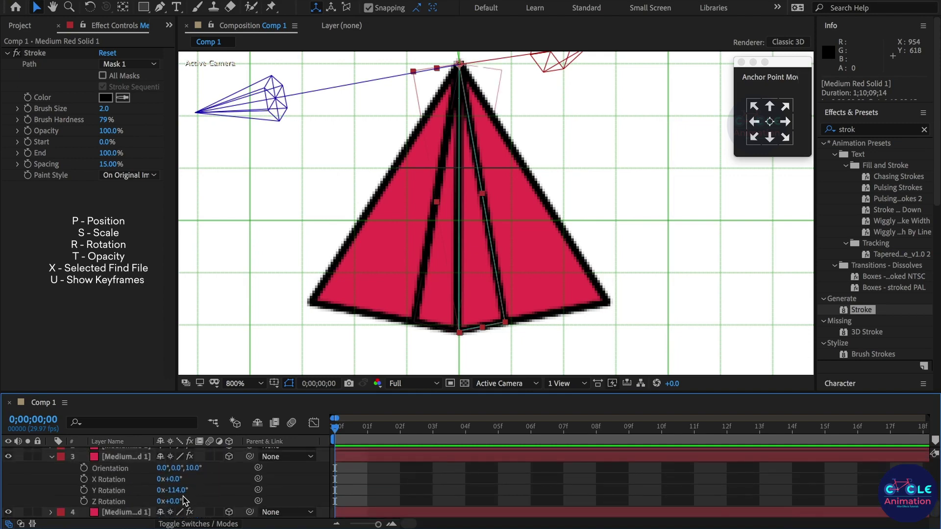
left_click(178, 490)
key("Return")
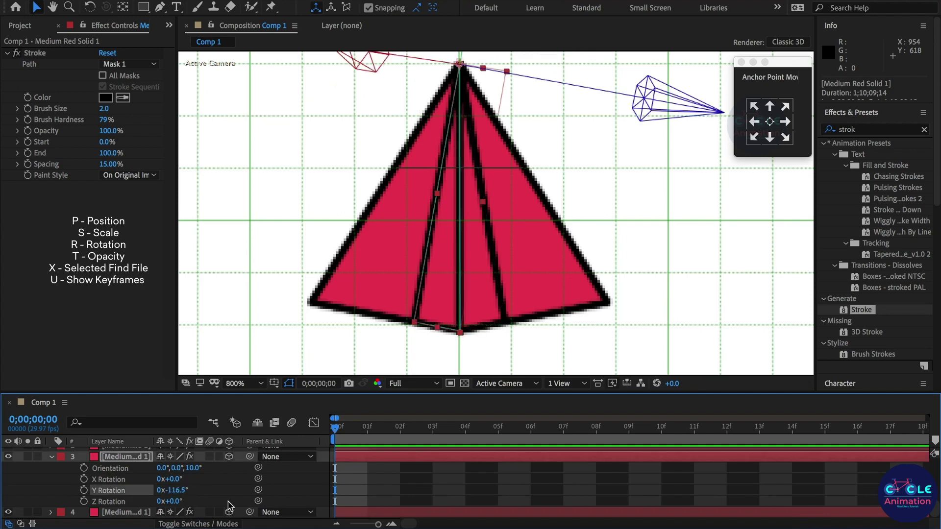
Deselect and zoom the viewer to 400% to view the pyramid
left_click(552, 199)
scroll(552, 200, "down", 4)
scroll(498, 237, "up", 2)
scroll(122, 451, "up", 10)
scroll(67, 466, "up", 1)
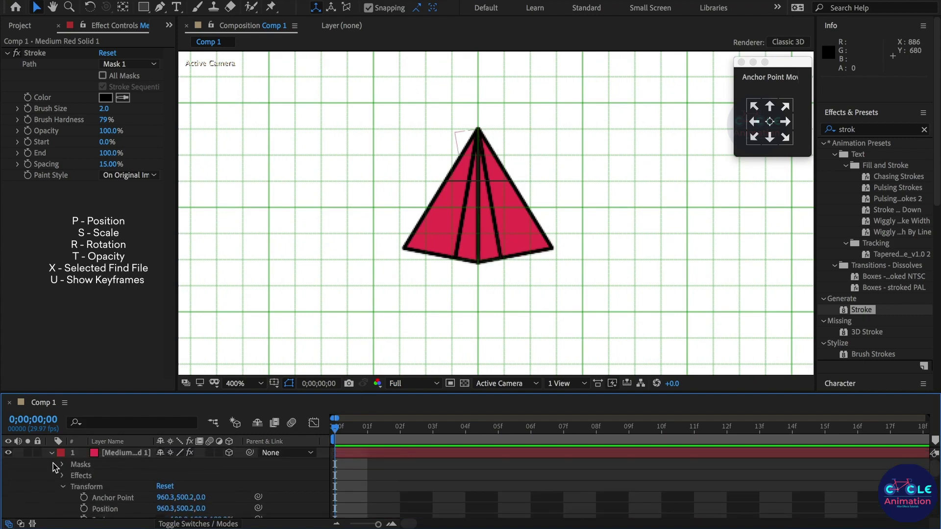
Collapse all layer properties and add a camera with default settings
key("ctrl+a")
left_click(51, 452)
left_click(116, 505)
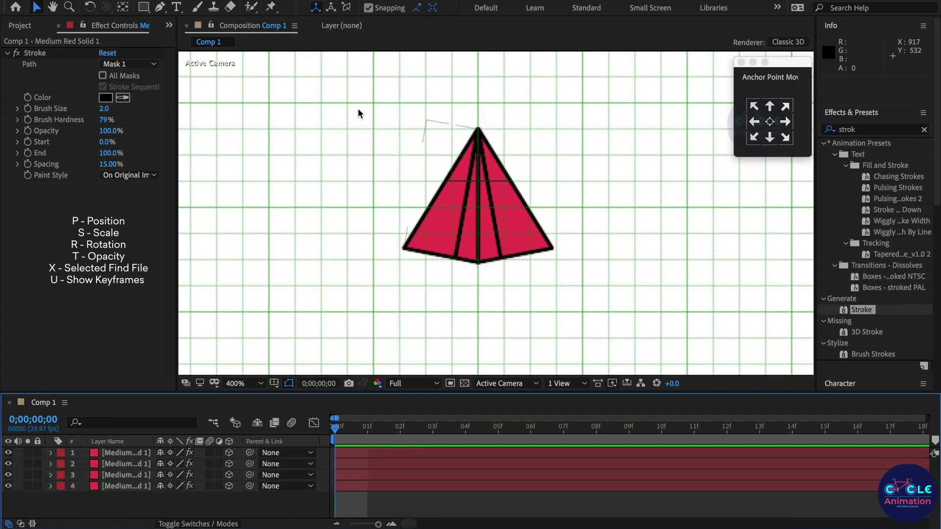
left_click(230, 0)
mouse_move(294, 1)
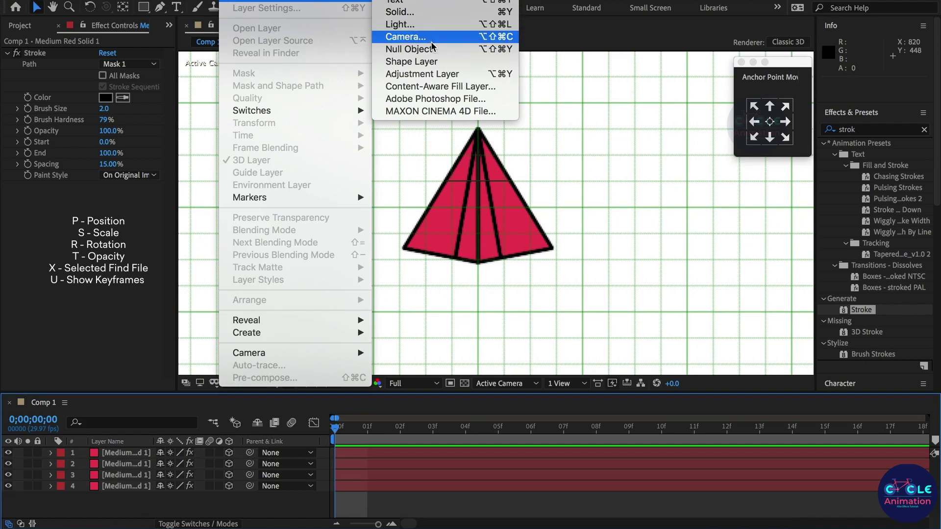
left_click(417, 36)
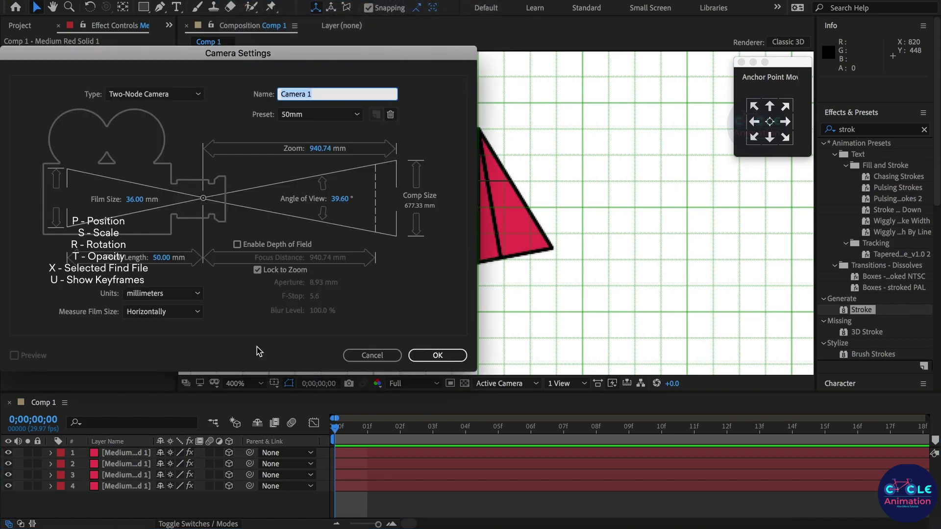
left_click(437, 355)
Orbit the camera around the pyramid from several angles, then delete the camera layer
left_click(107, 9)
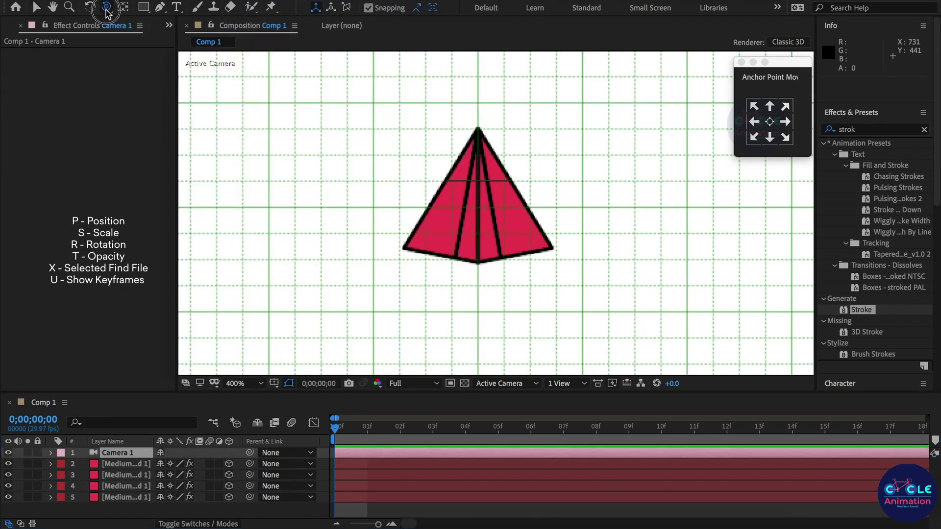
mouse_move(512, 248)
left_mouse_down()
mouse_move(584, 313)
mouse_move(591, 416)
left_mouse_up()
left_click_drag(548, 248, 559, 303)
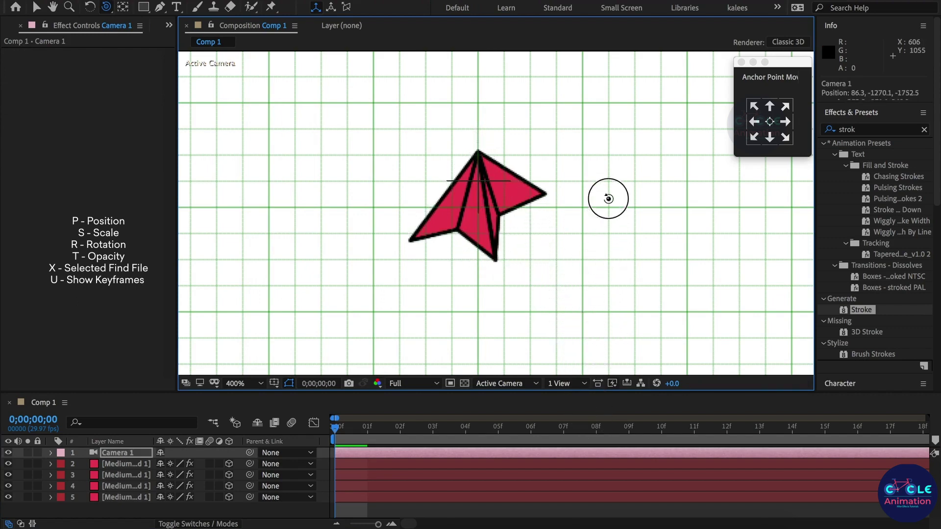
left_click_drag(608, 205, 604, 126)
left_click_drag(524, 313, 572, 143)
left_click_drag(589, 53, 557, 293)
left_click_drag(566, 59, 549, 491)
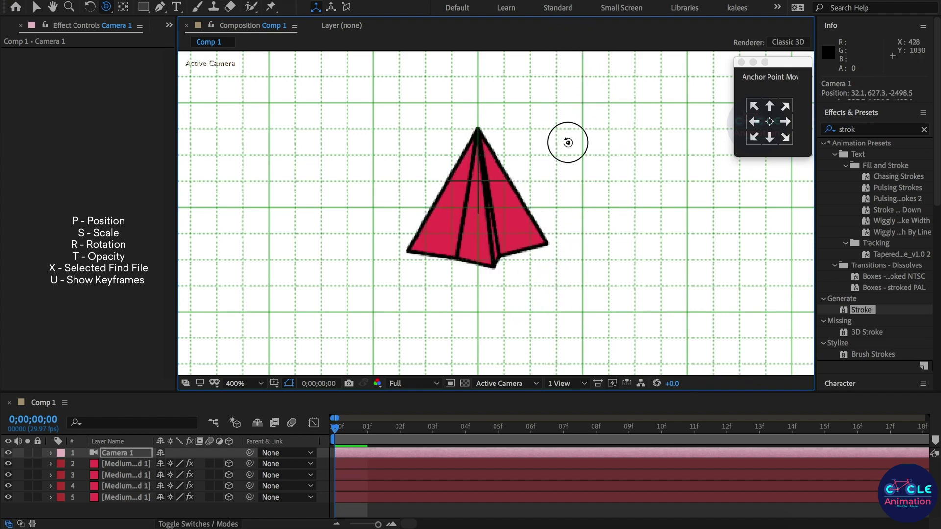
left_click_drag(558, 219, 544, 217)
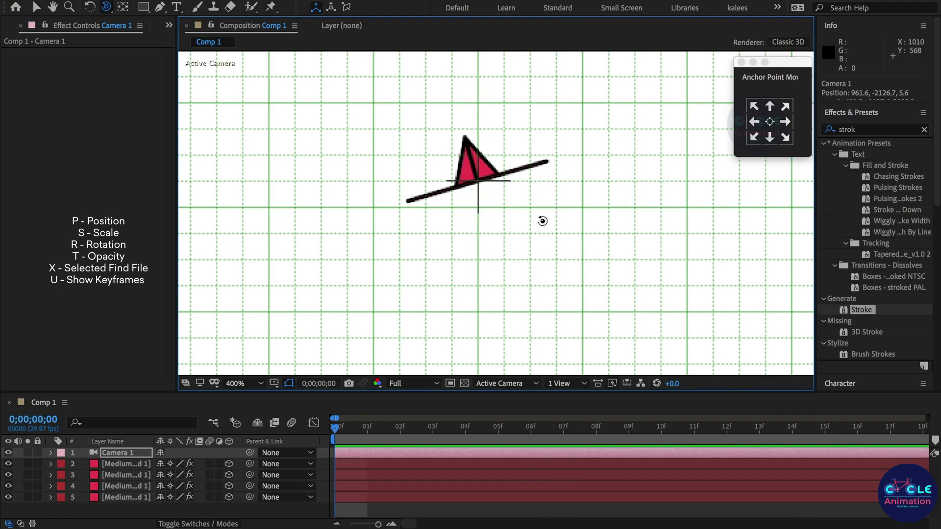
left_click_drag(554, 326, 557, 343)
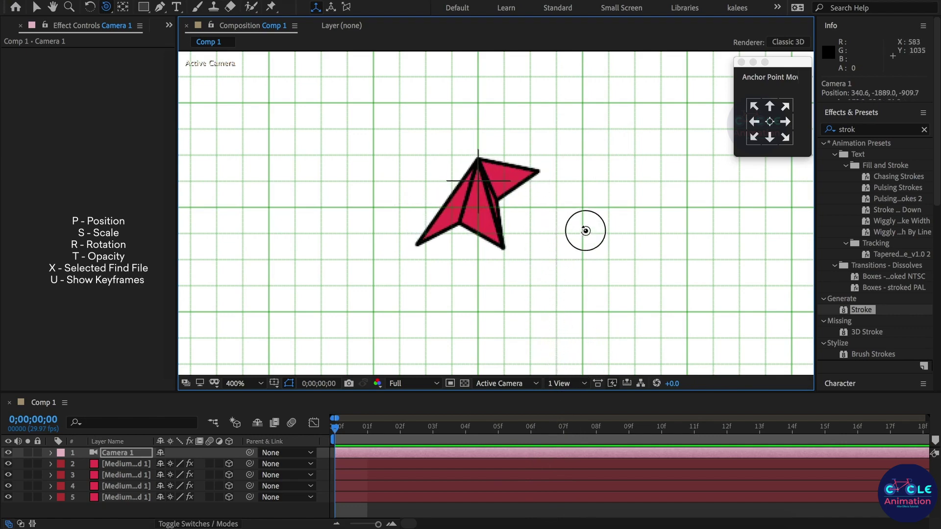
mouse_move(448, 261)
left_mouse_down()
mouse_move(447, 318)
mouse_move(522, 282)
mouse_move(499, 158)
left_mouse_up()
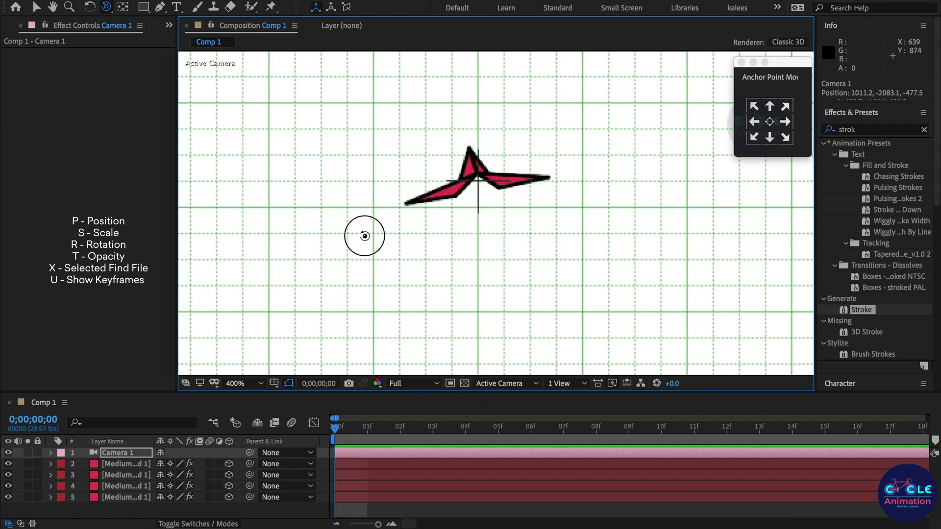
left_click(403, 454)
key("Delete")
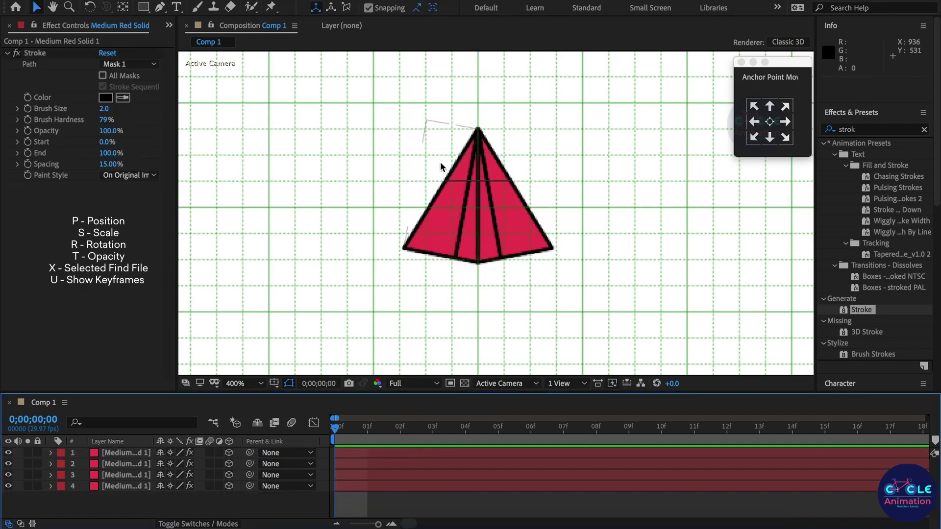
Add a null object with a centred anchor point, aligned to the composition's horizontal centre
left_click(223, 1)
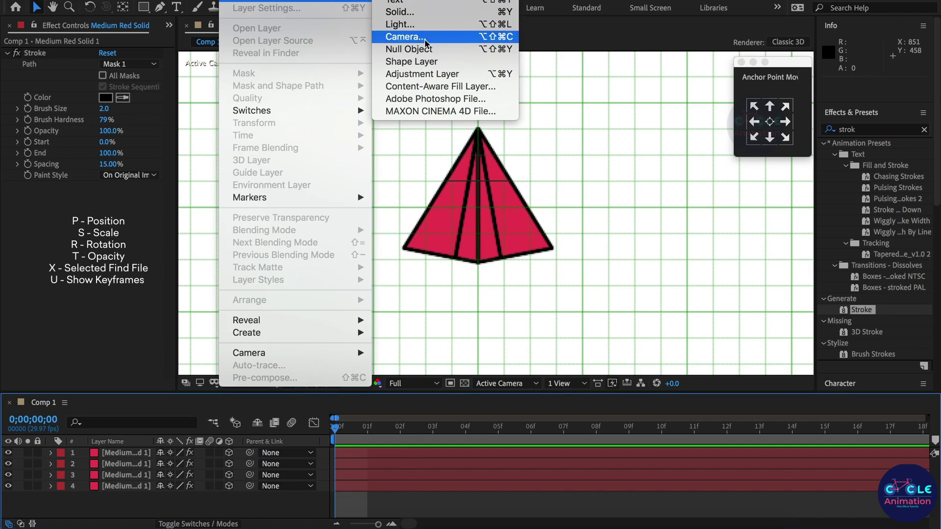
left_click(402, 46)
left_click(769, 121)
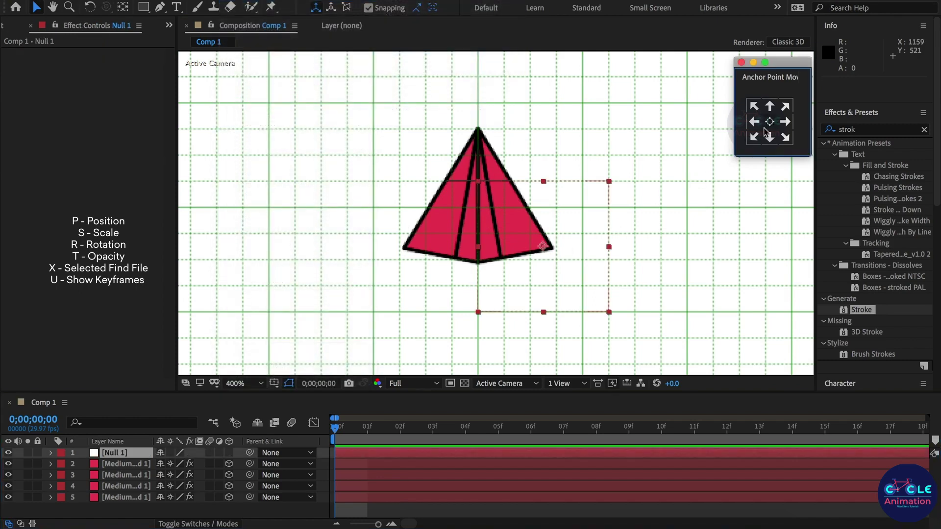
scroll(869, 363, "down", 8)
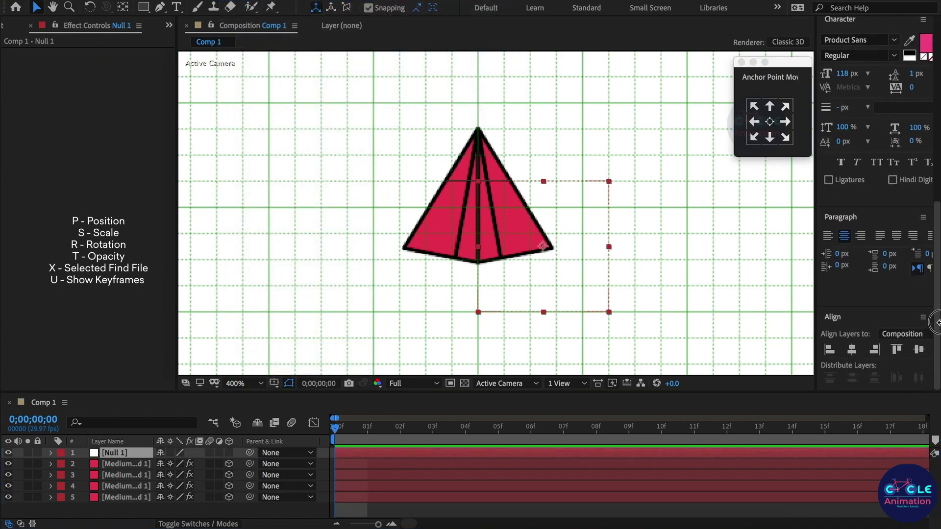
left_click(852, 350)
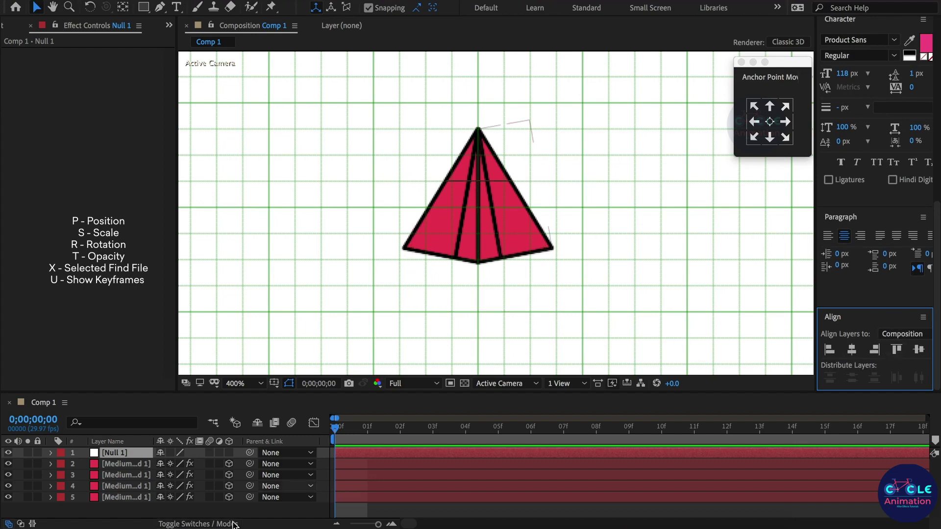
left_click(471, 408)
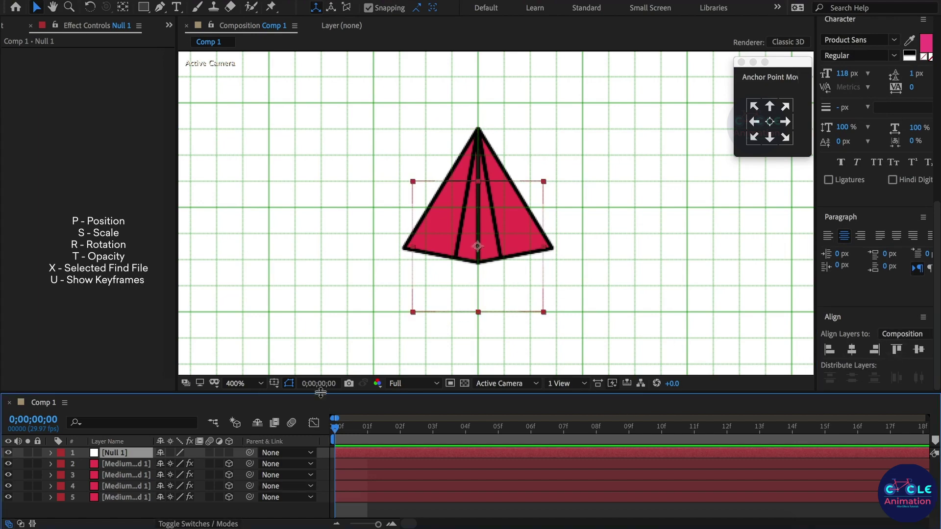
Select the four triangle layers and parent them to Null 1
left_click(213, 463)
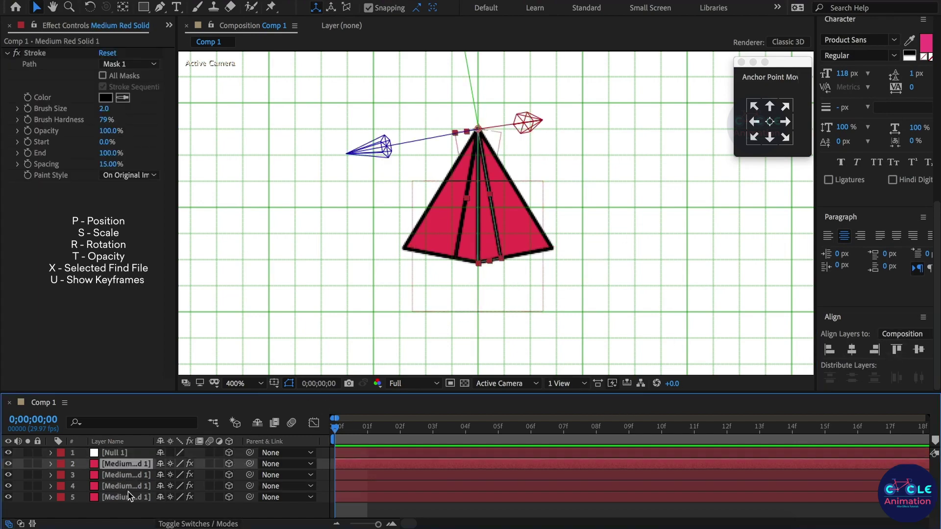
left_click(212, 497, "shift")
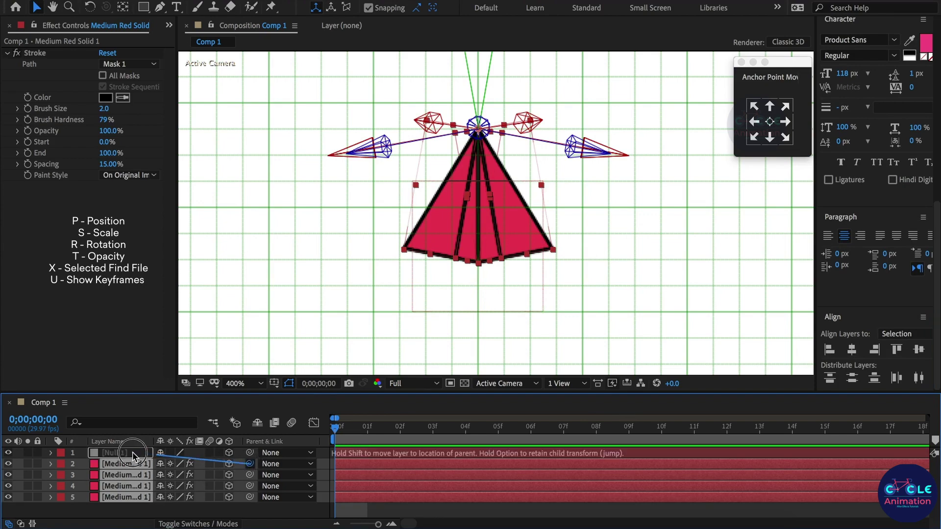
left_click_drag(146, 458, 146, 453)
Rotate Null 1 to X 2°, Y -23°, Z 24° so the pyramid tilts together
key("r")
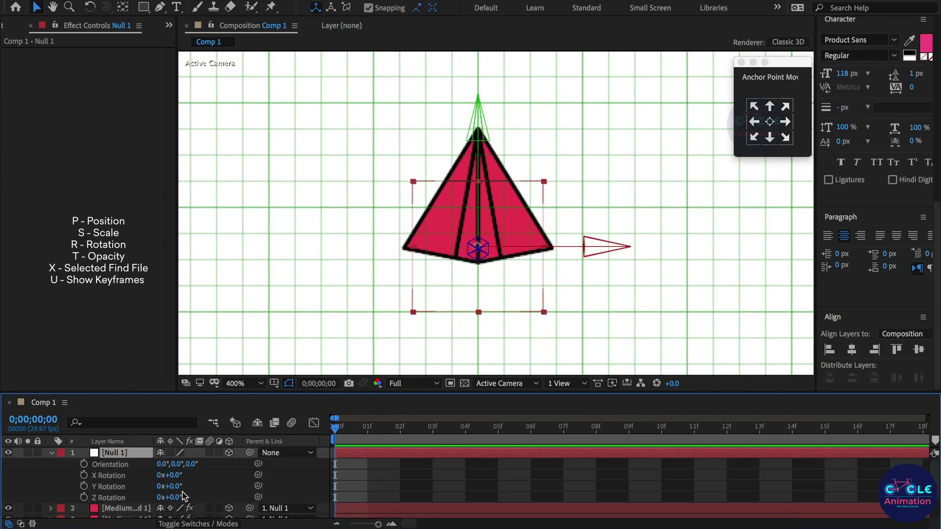
mouse_move(189, 491)
left_mouse_down()
mouse_move(196, 478)
mouse_move(131, 500)
mouse_move(175, 498)
mouse_move(177, 486)
left_mouse_up()
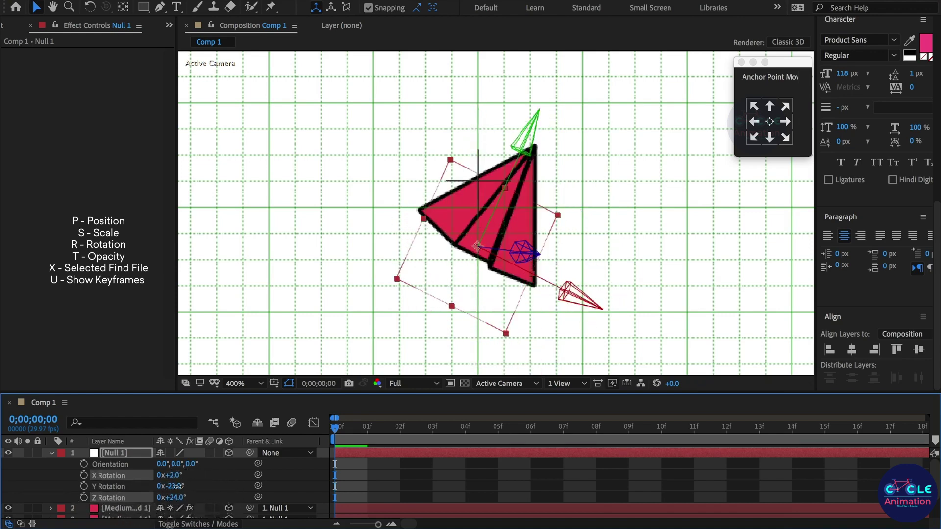